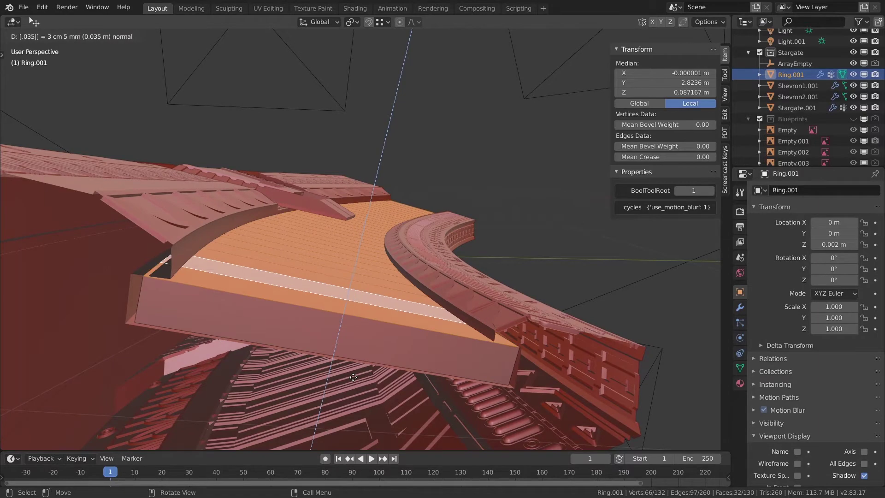
# - Extrude the selected ring faces 0.035 m along their normal
pyautogui.press('Return')
pyautogui.moveTo(388, 308); pyautogui.dragTo(484, 231, button='middle')
# - Separate the ring segment directly beneath the chevron into its own object
pyautogui.hotkey('ctrl', 'Tab')
pyautogui.click(411, 233)
pyautogui.press('Tab')
pyautogui.scroll(5, 424, 245)
pyautogui.click(411, 242)
pyautogui.scroll(-4, 432, 252)
pyautogui.press('p')
pyautogui.click(417, 251)
pyautogui.press('Tab')
pyautogui.scroll(5, 397, 251)
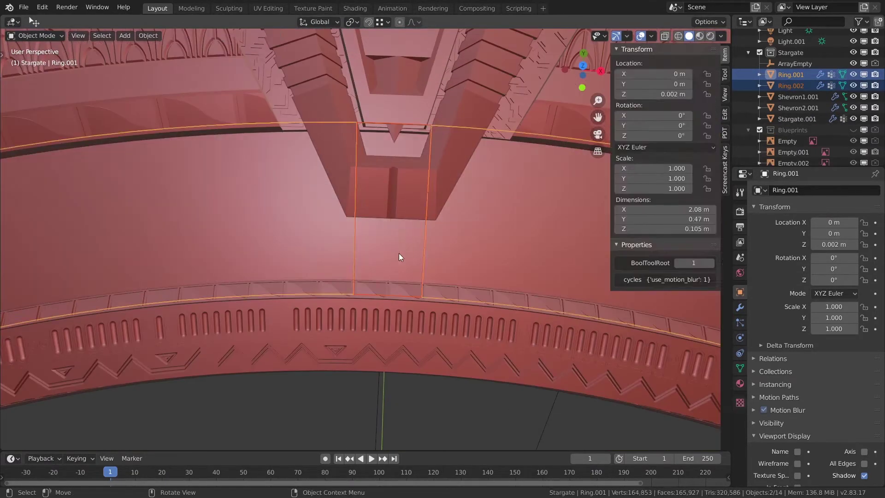
# - Open the separated ring segment in Edit Mode with edge selection active
pyautogui.click(405, 254)
pyautogui.press('Tab')
pyautogui.click(391, 264)
pyautogui.press('2')
pyautogui.click(391, 264)
# - Try adding an edge loop on each side of the segment's centre edge, offset by a slide factor of 0.1
pyautogui.scroll(-3, 368, 240)
pyautogui.hotkey('ctrl', 'r')
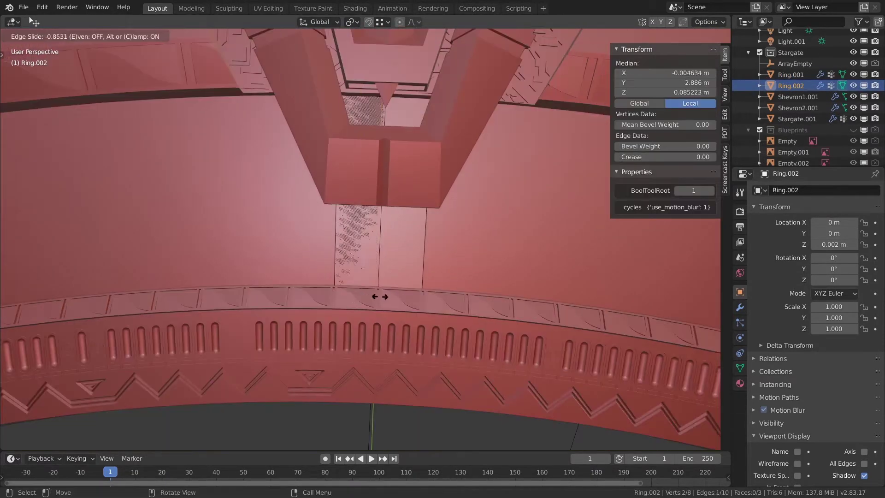
pyautogui.rightClick(378, 296)
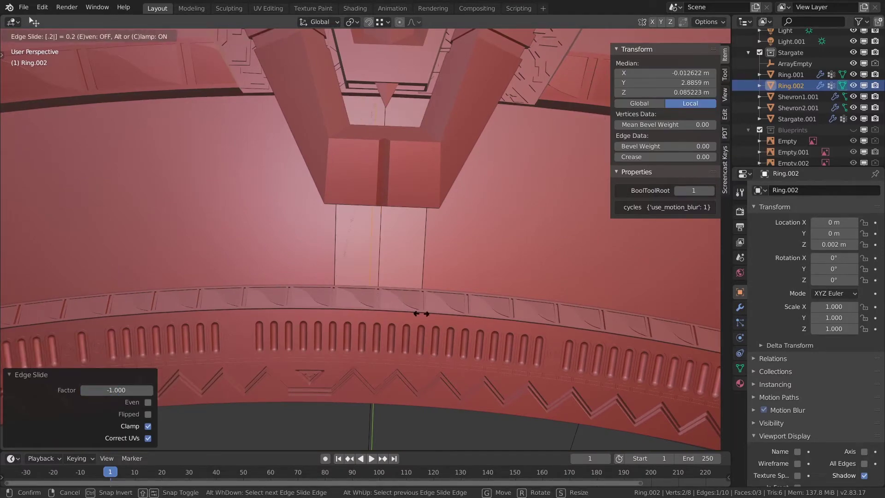
pyautogui.moveTo(427, 302); pyautogui.dragTo(371, 308)
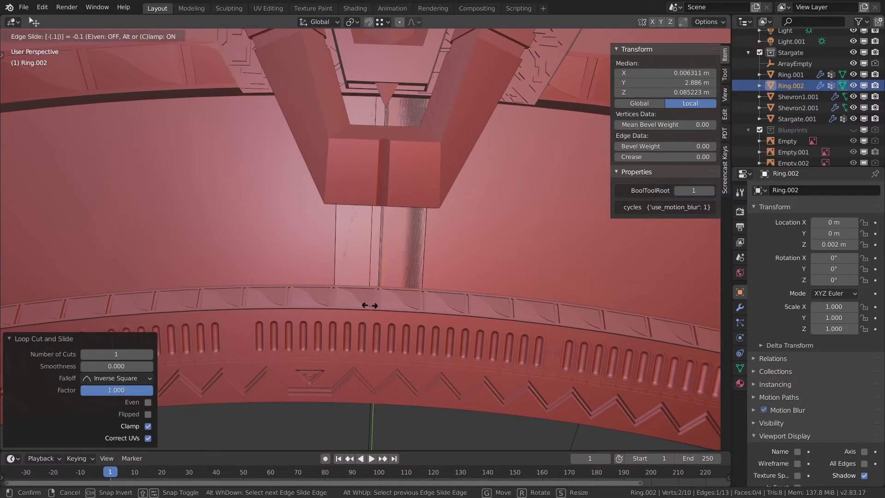
pyautogui.press('Return')
pyautogui.press('g')
pyautogui.press('g')
pyautogui.press('Return')
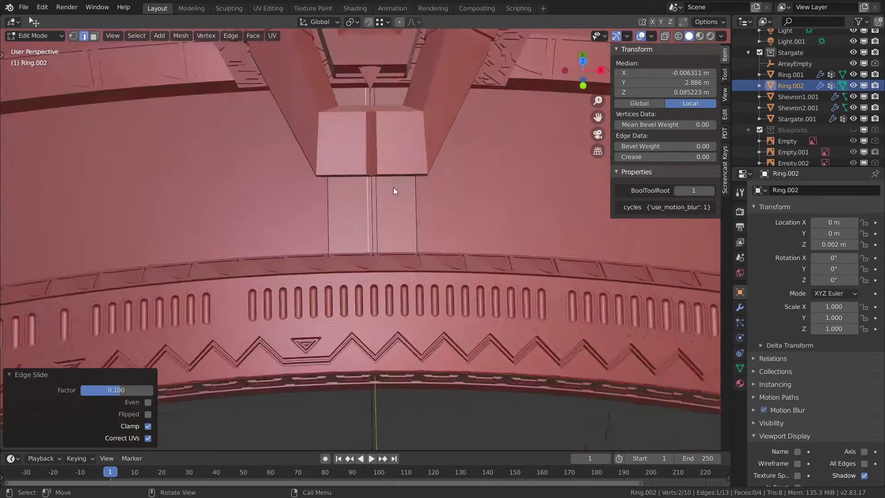
# - Remove the added edge loops on both sides of the segment's centre edge
pyautogui.scroll(5, 394, 191)
pyautogui.keyDown('shift'); pyautogui.click(395, 282); pyautogui.keyUp('shift')
pyautogui.keyDown('shift'); pyautogui.click(380, 281); pyautogui.keyUp('shift')
pyautogui.press('x')
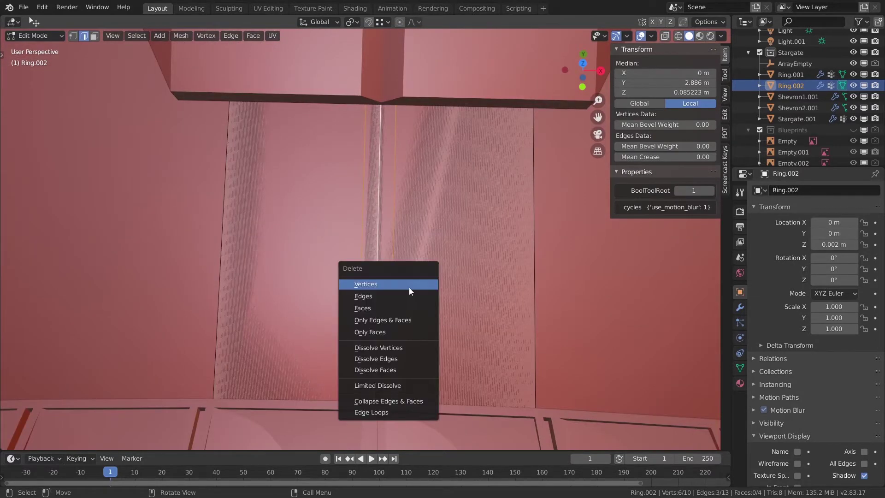
pyautogui.click(410, 288)
pyautogui.scroll(-3, 370, 264)
pyautogui.scroll(4, 369, 283)
pyautogui.click(376, 296)
pyautogui.press('x')
pyautogui.click(350, 391)
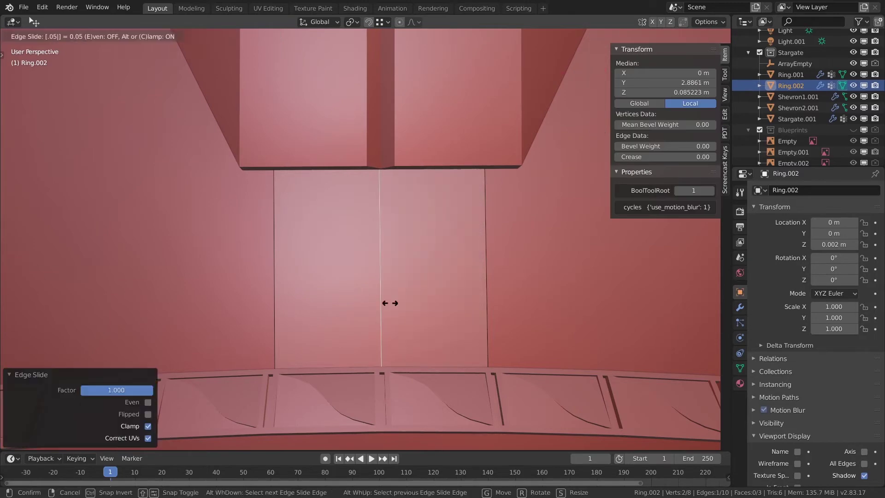
# - Add an edge loop at the segment's centre edge and slide it outward by a factor of 0.05
pyautogui.press('Escape')
pyautogui.hotkey('ctrl', 'z')
pyautogui.hotkey('ctrl', 'r')
pyautogui.click(440, 414)
pyautogui.write('g')
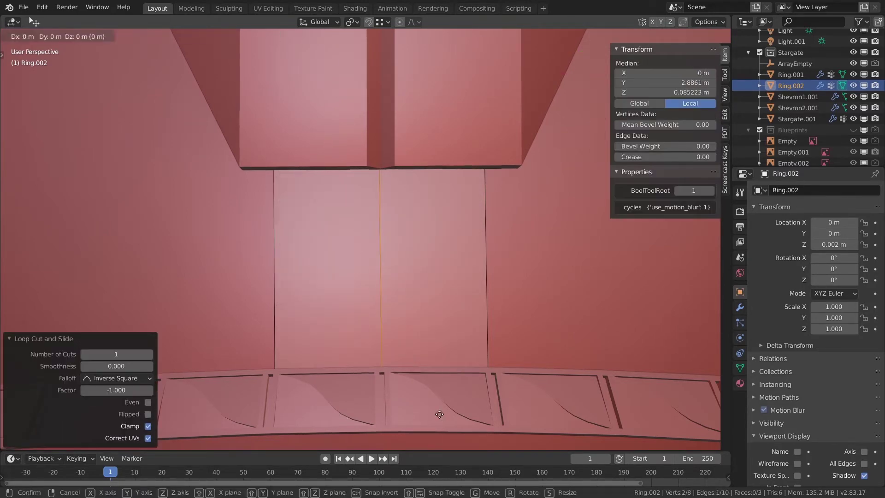
pyautogui.write('5')
pyautogui.press('Return')
# - Add further edge loops on the same side of the centre edge, slid outward by factors of 0.05 and 0.1
pyautogui.scroll(-4, 371, 311)
pyautogui.moveTo(372, 310); pyautogui.dragTo(207, 336, button='middle')
pyautogui.scroll(3, 338, 332)
pyautogui.scroll(-3, 387, 362)
pyautogui.scroll(4, 415, 355)
pyautogui.hotkey('ctrl', 'z')
pyautogui.click(461, 353)
pyautogui.scroll(-3, 392, 350)
pyautogui.hotkey('ctrl', 'r')
pyautogui.click(326, 415)
pyautogui.click(392, 415)
pyautogui.scroll(2, 405, 384)
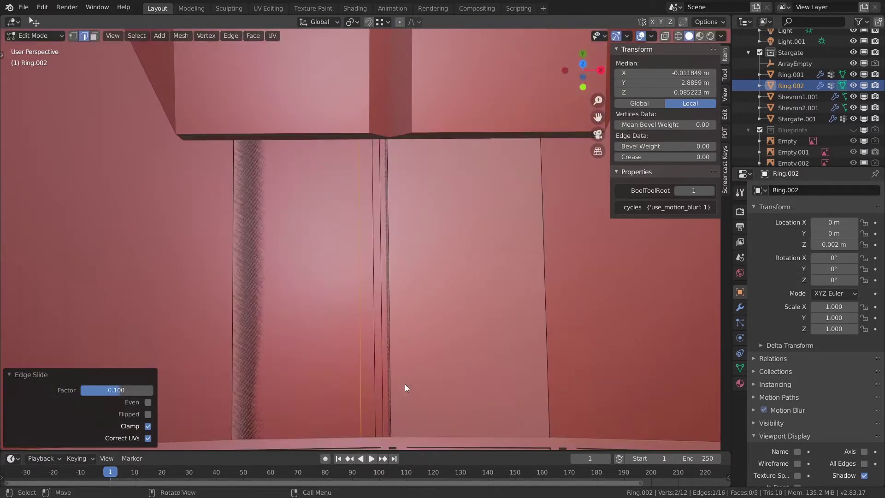
# - Extrude the narrow strip faces beside the segment's centre edge 0.01 m along their normal
pyautogui.scroll(-1, 376, 324)
pyautogui.click(432, 302)
pyautogui.moveTo(432, 303); pyautogui.dragTo(451, 289, button='middle')
pyautogui.write('e.1')
pyautogui.press('BackSpace')
pyautogui.write('01')
pyautogui.press('Return')
pyautogui.press('Escape')
pyautogui.write('.1')
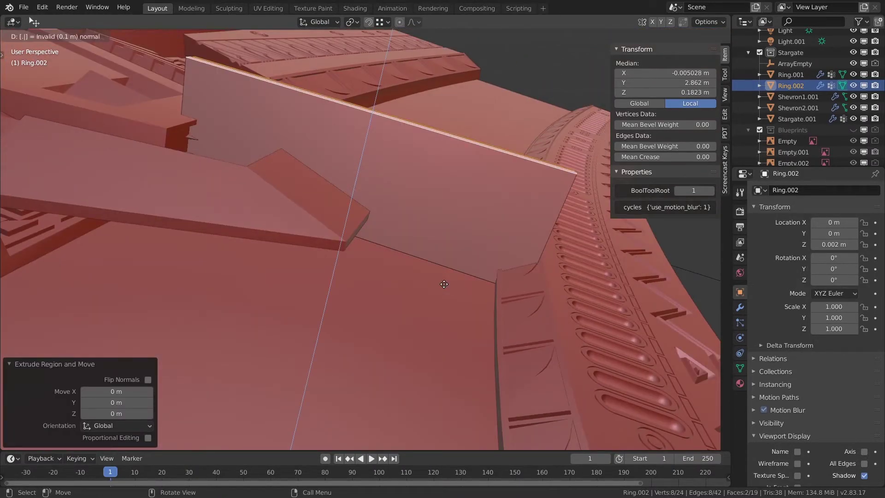
pyautogui.write('01')
pyautogui.press('Return')
# - Isolate the segment in local view and delete its leftover flat surface, keeping only the raised bars
pyautogui.moveTo(444, 284); pyautogui.dragTo(441, 250, button='middle')
pyautogui.press('x')
pyautogui.click(441, 251)
pyautogui.hotkey('ctrl', 'z')
pyautogui.press('2')
pyautogui.press('x')
pyautogui.click(448, 239)
pyautogui.press('KP_Divide')
pyautogui.click(391, 261)
pyautogui.press('x')
pyautogui.click(372, 326)
pyautogui.press('3')
pyautogui.moveTo(373, 327); pyautogui.dragTo(586, 406, button='middle')
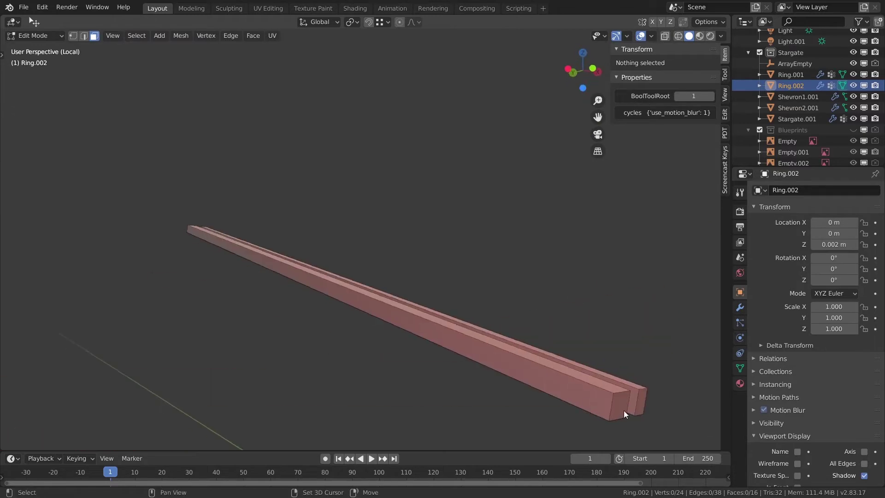
# - Select the bar geometry and show the bars isolated from the rest of the gate
pyautogui.click(119, 210)
pyautogui.keyDown('shift'); pyautogui.click(288, 222); pyautogui.keyUp('shift')
pyautogui.press('KP_Divide')
pyautogui.moveTo(306, 199); pyautogui.dragTo(400, 225, button='middle')
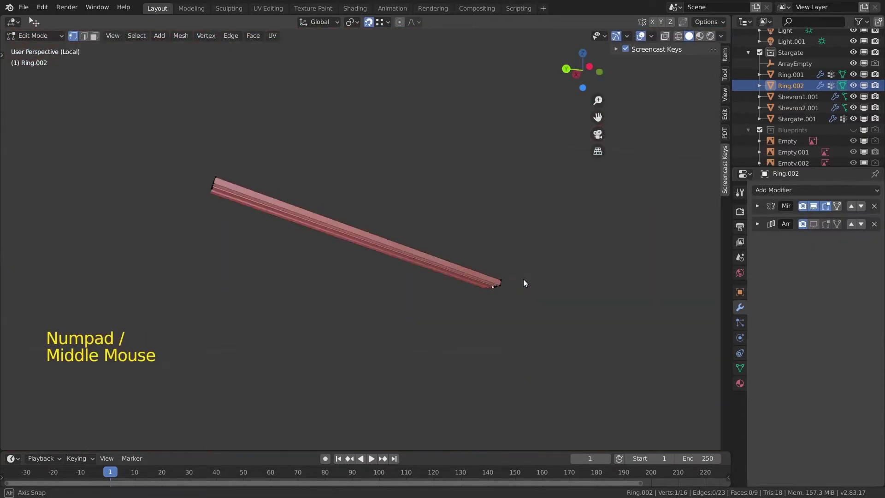
pyautogui.scroll(4, 523, 283)
pyautogui.keyDown('shift'); pyautogui.moveTo(524, 283); pyautogui.dragTo(347, 291, button='middle'); pyautogui.keyUp('shift')
pyautogui.click(347, 290)
pyautogui.keyDown('shift'); pyautogui.moveTo(422, 338); pyautogui.dragTo(336, 322, button='middle'); pyautogui.keyUp('shift')
pyautogui.press('g')
pyautogui.press('Escape')
# - Create a custom transform orientation named Ring from the outer bar's long face
pyautogui.click(94, 35)
pyautogui.click(320, 21)
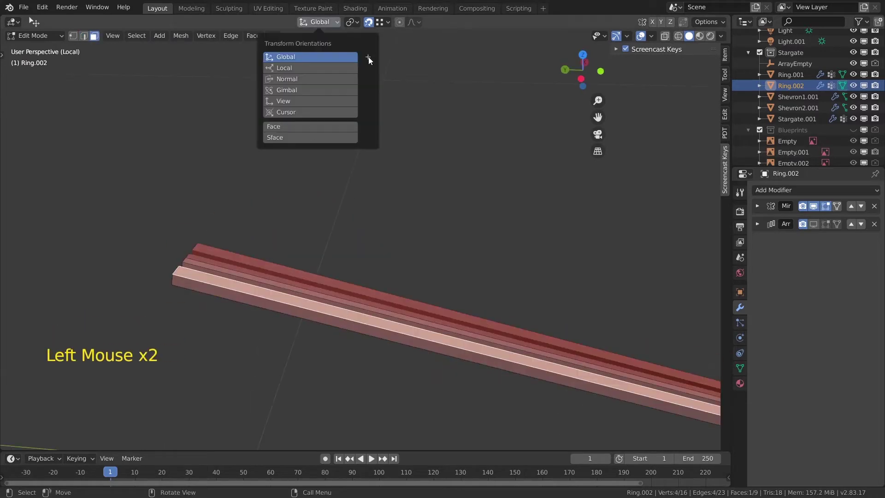
pyautogui.click(368, 59)
pyautogui.click(288, 175)
# - Move the bar's selected lengthwise edges along the Z axis of the Ring orientation and leave local view
pyautogui.moveTo(288, 175); pyautogui.dragTo(395, 323, button='middle')
pyautogui.keyDown('alt'); pyautogui.keyDown('shift'); pyautogui.doubleClick(323, 285); pyautogui.keyUp('shift'); pyautogui.keyUp('alt')
pyautogui.moveTo(323, 286); pyautogui.dragTo(369, 249, button='middle')
pyautogui.moveTo(369, 249); pyautogui.dragTo(450, 243, button='middle')
pyautogui.press('g')
pyautogui.press('z')
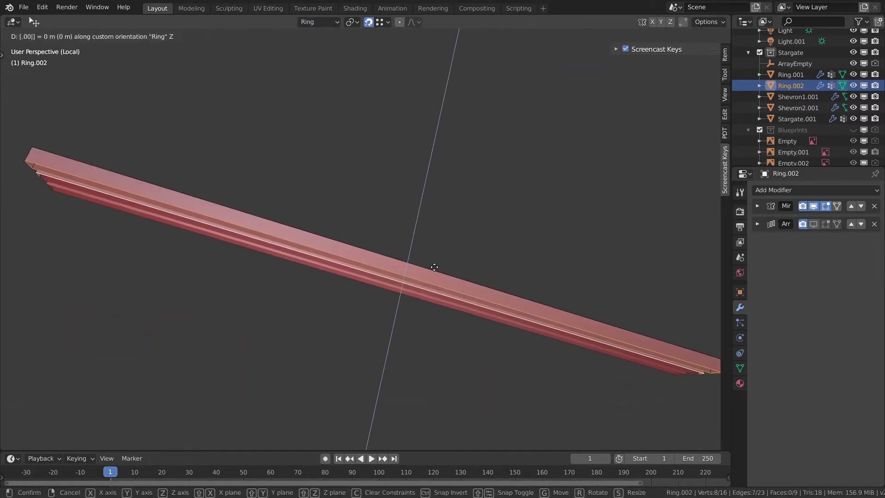
pyautogui.click(435, 267)
pyautogui.press('Tab')
pyautogui.press('KP_Divide')
pyautogui.moveTo(432, 266); pyautogui.dragTo(501, 350, button='middle')
# - Set the count of the bar object's Array modifier to 38
pyautogui.click(758, 206)
pyautogui.click(757, 206)
pyautogui.moveTo(442, 322); pyautogui.dragTo(417, 311, button='middle')
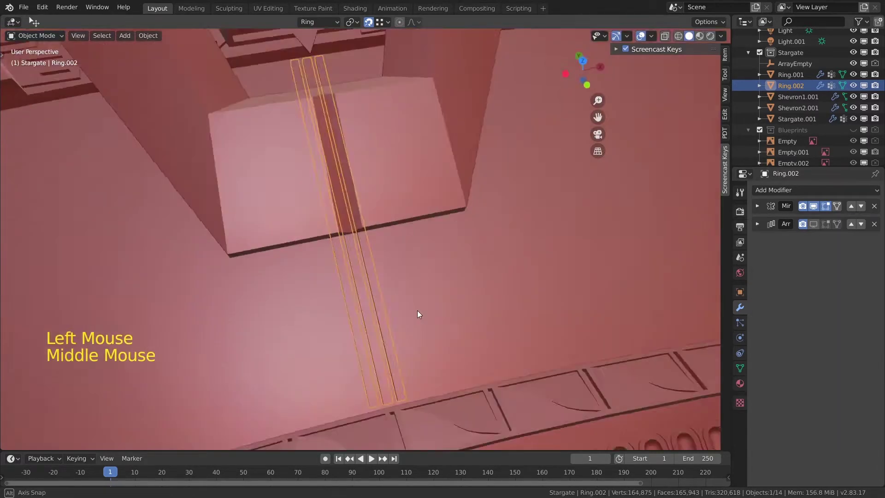
pyautogui.click(757, 224)
pyautogui.scroll(-5, 399, 299)
pyautogui.scroll(-3, 399, 299)
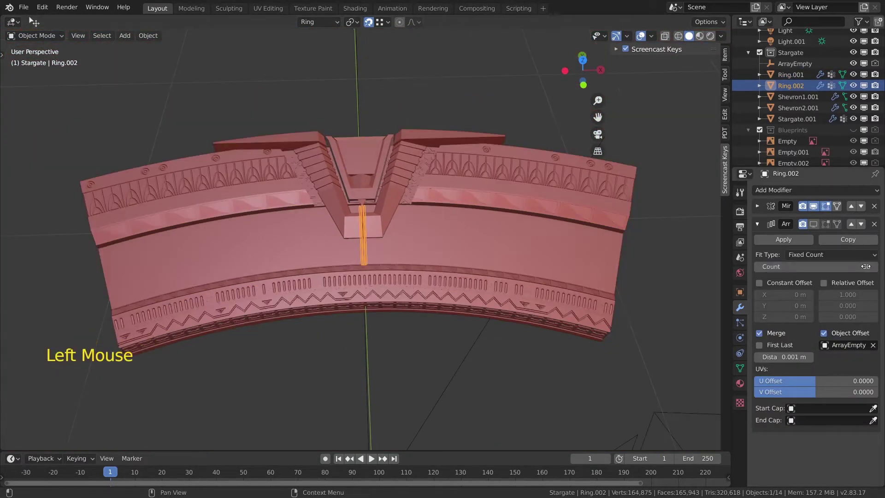
pyautogui.scroll(-3, 362, 239)
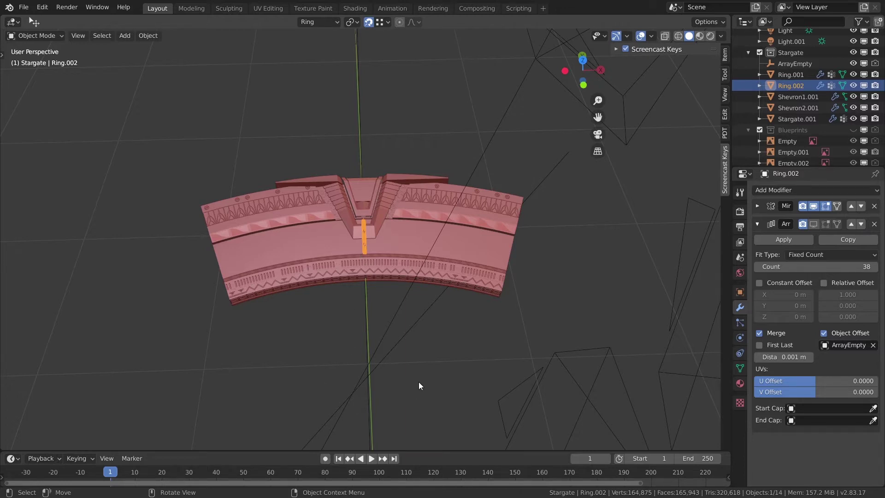
pyautogui.scroll(-1, 535, 188)
# - Duplicate the array empty in place at the gate's centre
pyautogui.click(535, 187)
pyautogui.scroll(-7, 535, 187)
pyautogui.moveTo(535, 187); pyautogui.dragTo(484, 286, button='middle')
pyautogui.scroll(8, 484, 286)
pyautogui.click(475, 280)
pyautogui.hotkey('shift', 'd')
pyautogui.click(475, 281)
# - Rename the duplicated empty RingSeperators.001 and clear its rotation
pyautogui.doubleClick(812, 64)
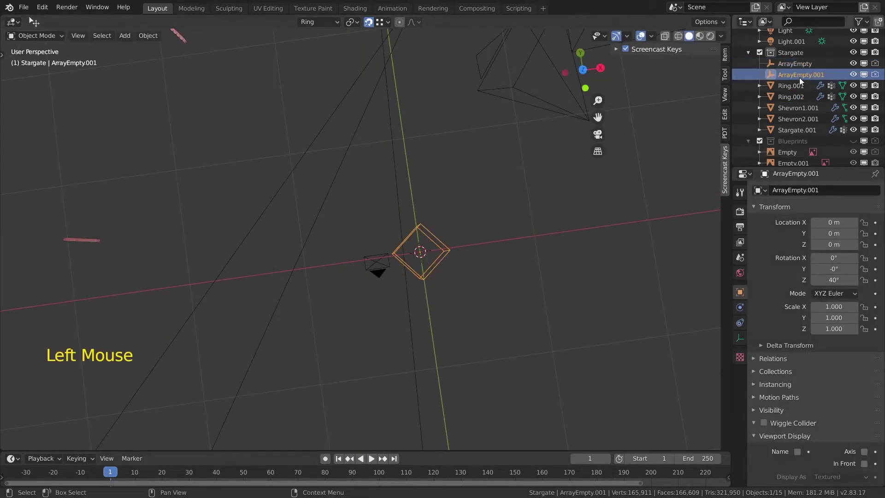
pyautogui.write('RingSepera')
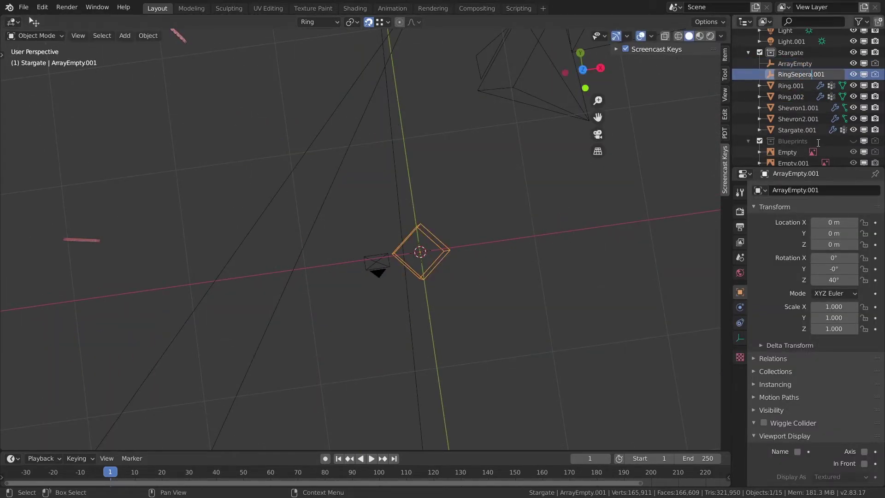
pyautogui.write('tors')
pyautogui.press('Return')
pyautogui.scroll(-4, 560, 269)
pyautogui.hotkey('alt', 'r')
# - Rename the bar object Seperatprs.001 and set its Array modifier's offset object to RingSeperators.001
pyautogui.click(798, 87)
pyautogui.doubleClick(797, 87)
pyautogui.write('Seperatprs.00')
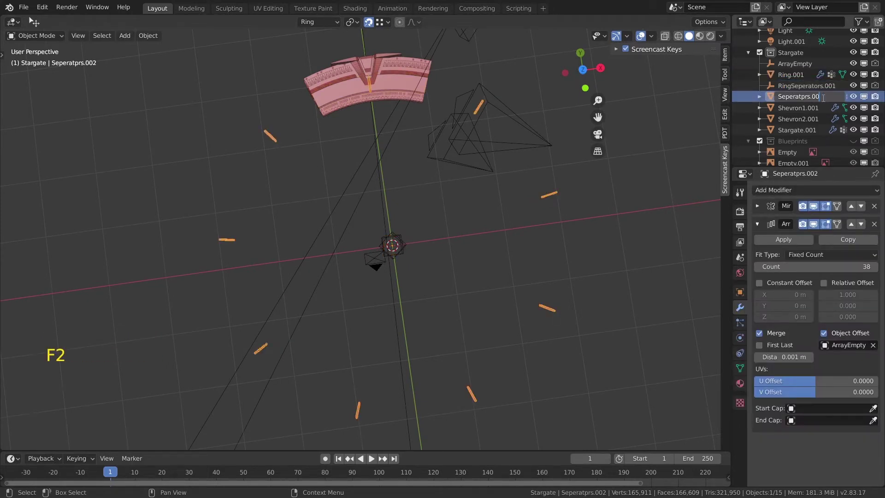
pyautogui.click(848, 345)
pyautogui.click(817, 444)
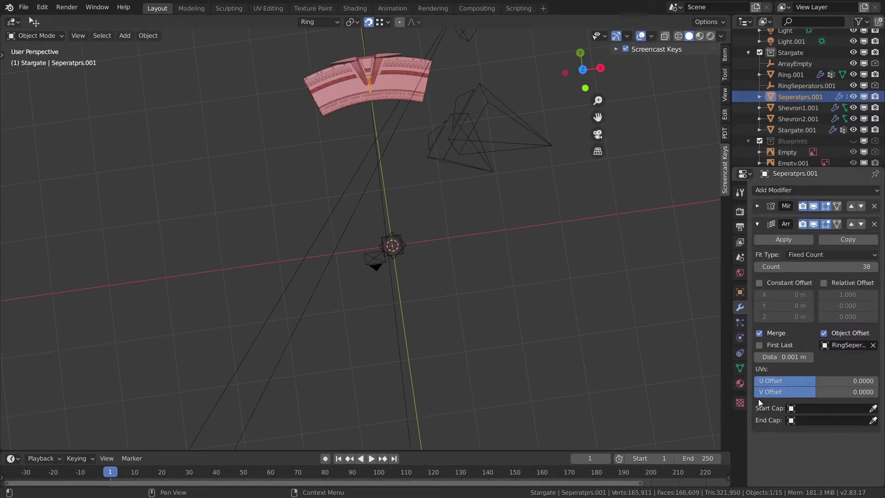
# - Rotate the RingSeperators.001 empty 9.47° about the global Z axis
pyautogui.click(392, 246)
pyautogui.press('r')
pyautogui.press('z')
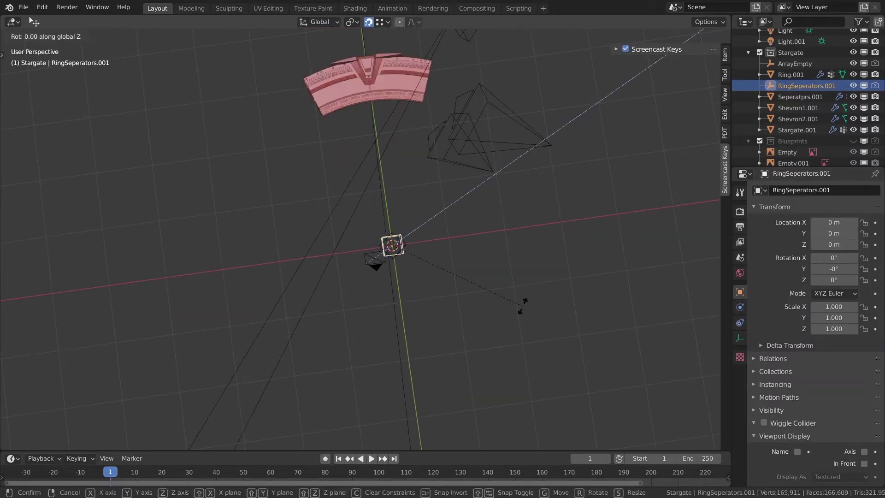
pyautogui.press('Return')
# - Examine the separator array's settings and the spacing of the bars around the full ring
pyautogui.moveTo(523, 305); pyautogui.dragTo(361, 409, button='middle')
pyautogui.scroll(3, 505, 303)
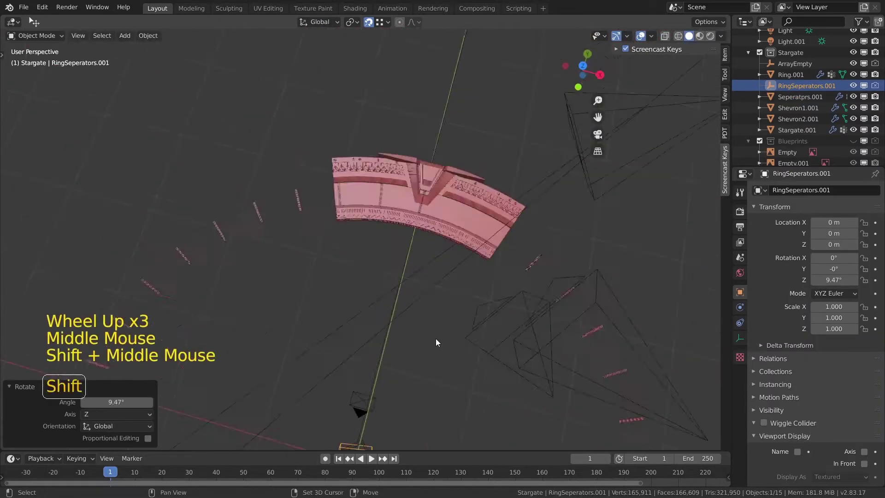
pyautogui.scroll(5, 362, 409)
pyautogui.scroll(-2, 404, 379)
pyautogui.click(800, 96)
pyautogui.click(796, 257)
pyautogui.click(797, 257)
pyautogui.scroll(-6, 460, 300)
pyautogui.scroll(1, 461, 300)
pyautogui.keyDown('shift'); pyautogui.moveTo(452, 259); pyautogui.dragTo(456, 295, button='middle'); pyautogui.keyUp('shift')
pyautogui.moveTo(456, 295); pyautogui.dragTo(445, 165, button='middle')
pyautogui.doubleClick(513, 84)
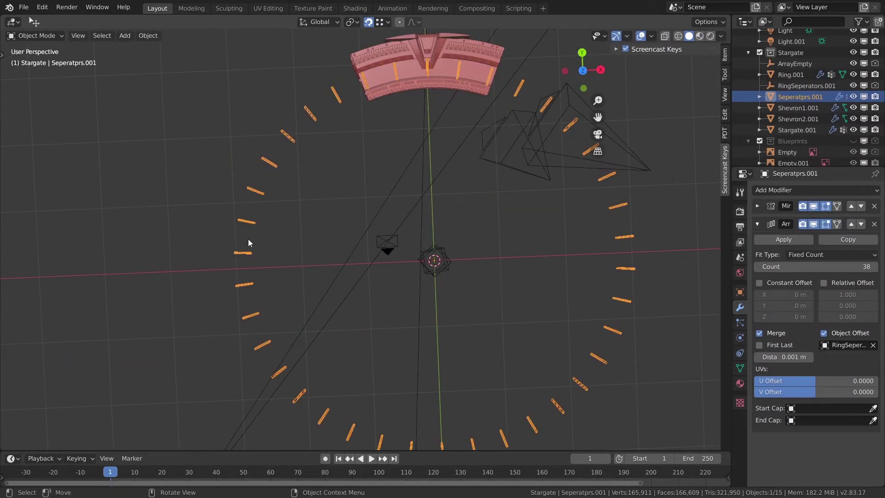
# - Clear the RingSeperators.001 empty's rotation and enter a new rotation angle about the Z axis
pyautogui.click(434, 261)
pyautogui.hotkey('ctrl', 'r')
pyautogui.hotkey('alt', 'r')
pyautogui.write('rz9')
pyautogui.press('Return')
# - Set the separator bars' Array modifier count to 39
pyautogui.click(544, 309)
pyautogui.keyDown('shift'); pyautogui.moveTo(544, 309); pyautogui.dragTo(521, 304, button='middle'); pyautogui.keyUp('shift')
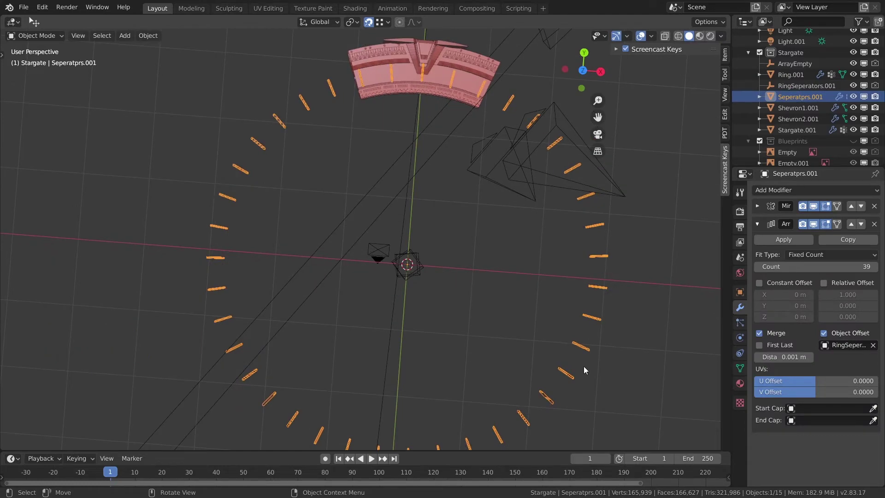
pyautogui.moveTo(420, 69); pyautogui.dragTo(507, 259, button='middle')
pyautogui.click(757, 224)
pyautogui.scroll(7, 599, 231)
pyautogui.moveTo(599, 230); pyautogui.dragTo(530, 268, button='middle')
pyautogui.keyDown('shift'); pyautogui.moveTo(530, 267); pyautogui.dragTo(406, 200, button='middle'); pyautogui.keyUp('shift')
pyautogui.scroll(-4, 475, 301)
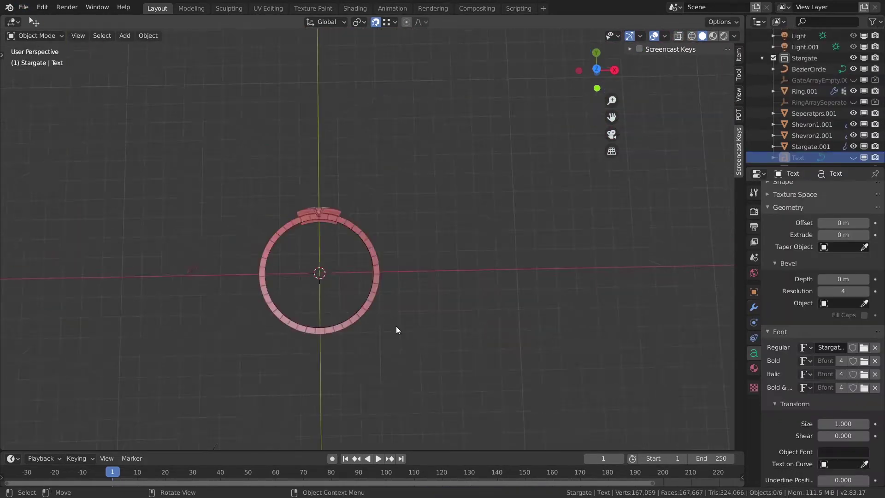
# - Set BezierCircle as the glyph text's Text on Curve object so the symbols follow the ring
pyautogui.scroll(5, 397, 331)
pyautogui.click(491, 310)
pyautogui.press('s')
pyautogui.press('Escape')
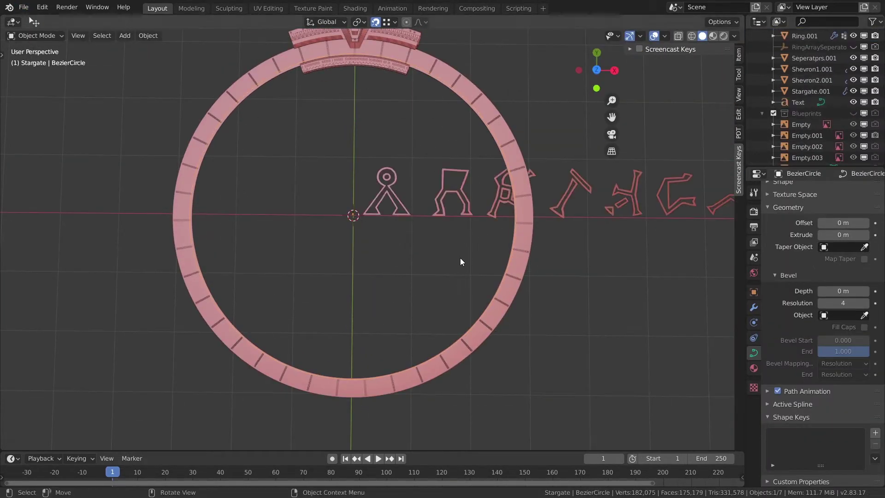
pyautogui.scroll(-4, 461, 262)
pyautogui.click(798, 102)
pyautogui.scroll(-2, 604, 295)
pyautogui.scroll(3, 604, 296)
pyautogui.scroll(-6, 821, 323)
pyautogui.click(865, 326)
pyautogui.click(345, 267)
pyautogui.scroll(3, 345, 268)
pyautogui.scroll(-2, 821, 323)
pyautogui.scroll(3, 541, 380)
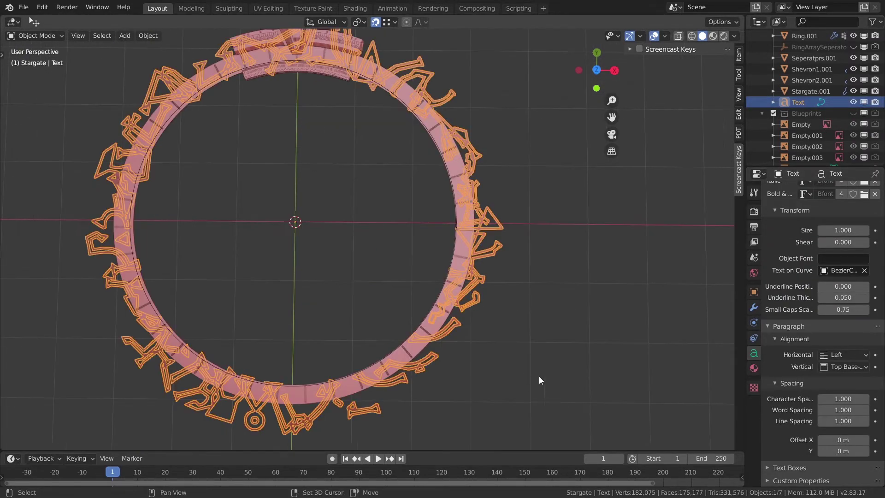
# - Scale the curved glyph text down to the ring's band and rotate it along the ring
pyautogui.press('s')
pyautogui.click(382, 296)
pyautogui.scroll(3, 522, 315)
pyautogui.press('r')
pyautogui.click(376, 366)
pyautogui.scroll(2, 587, 409)
# - Try further rotations of the glyph text around the ring and undo the last one
pyautogui.click(587, 409)
pyautogui.press('r')
pyautogui.click(385, 276)
pyautogui.press('r')
pyautogui.press('Escape')
pyautogui.hotkey('ctrl', 'z')
# - Scale the glyph text by about 0.772 and rotate it about -0.683° around the global Z axis
pyautogui.press('s')
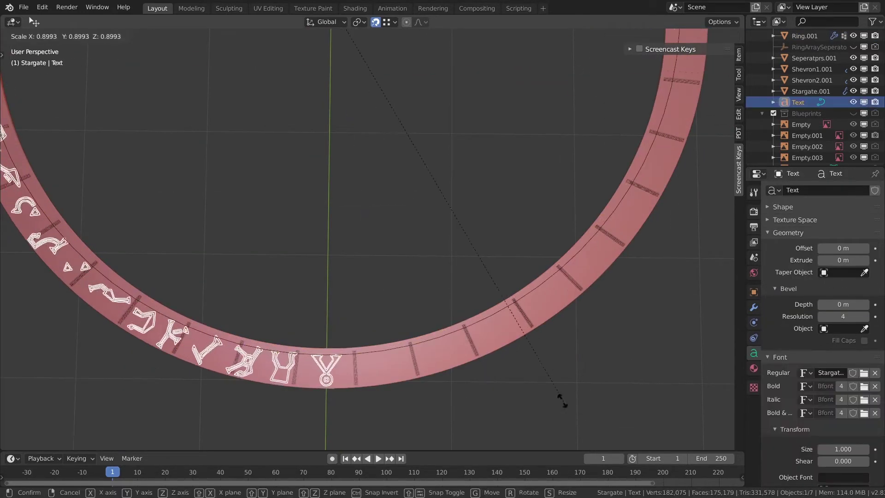
pyautogui.click(501, 355)
pyautogui.press('r')
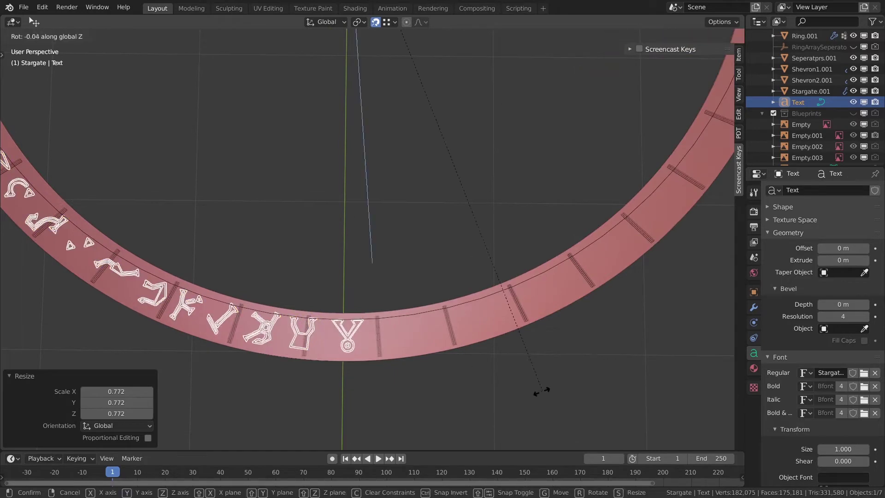
pyautogui.click(537, 401)
# - Set the glyph text's character spacing to 2.41 to spread the symbols around the whole ring
pyautogui.scroll(-4, 844, 432)
pyautogui.scroll(-5, 843, 432)
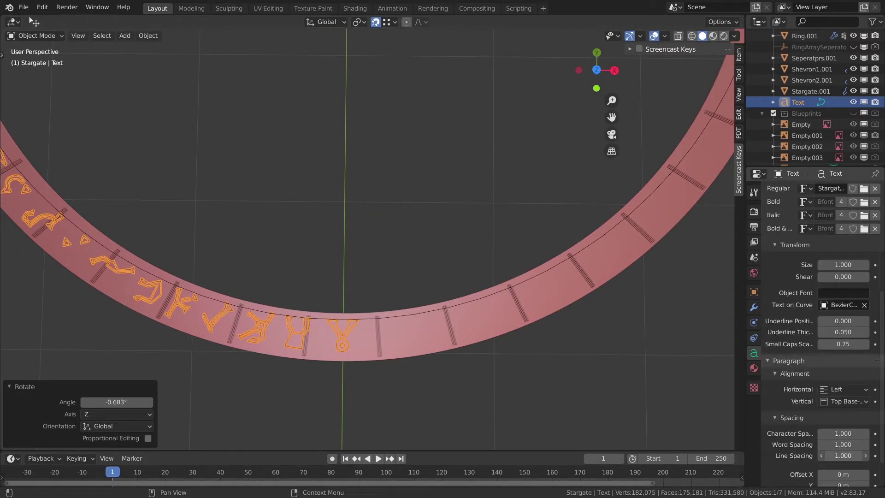
pyautogui.moveTo(843, 455); pyautogui.dragTo(848, 457)
pyautogui.scroll(-2, 840, 440)
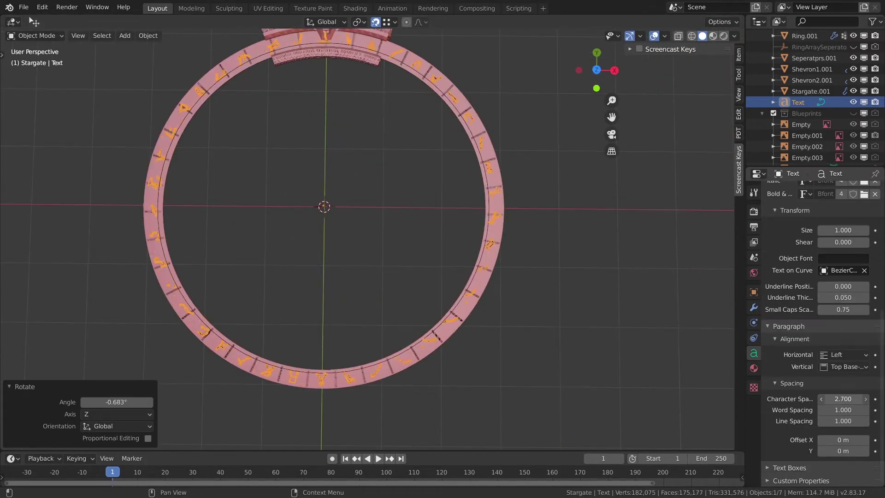
pyautogui.click(835, 399)
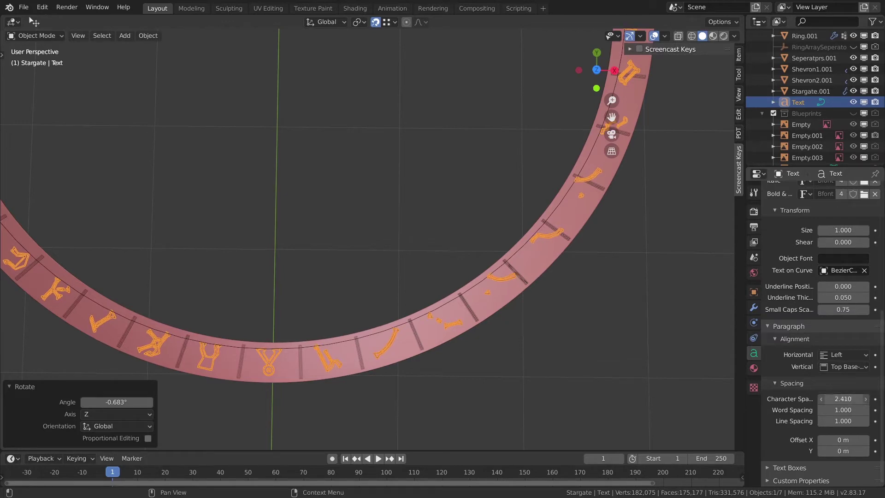
pyautogui.write('1')
pyautogui.press('Return')
# - Scale the spaced glyph text by about 0.968 to make the symbols slightly smaller
pyautogui.moveTo(326, 366); pyautogui.dragTo(425, 254, button='middle')
pyautogui.scroll(-5, 425, 253)
pyautogui.scroll(4, 569, 411)
pyautogui.press('s')
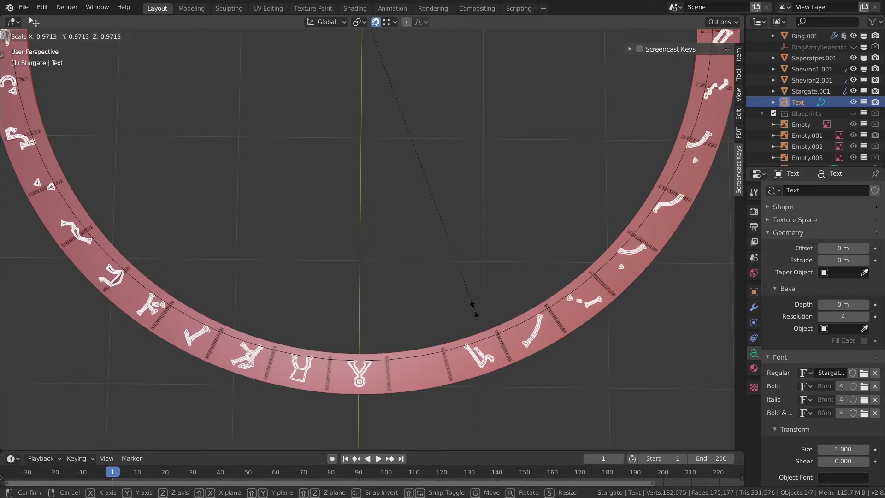
pyautogui.click(478, 310)
# - Raise the glyph text's character spacing to 2.6 to align the symbols with the separator gaps
pyautogui.scroll(-2, 836, 423)
pyautogui.scroll(-6, 836, 423)
pyautogui.moveTo(844, 399); pyautogui.dragTo(869, 399)
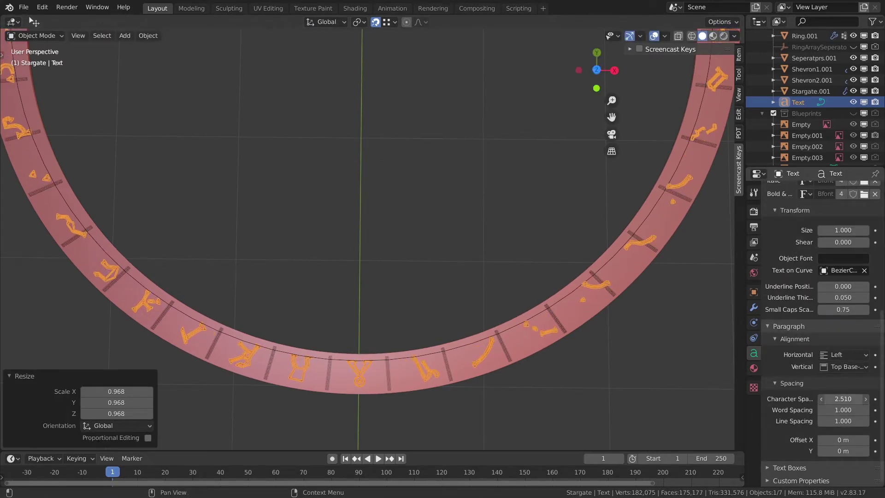
pyautogui.keyDown('ctrl'); pyautogui.scroll(1, 827, 405); pyautogui.keyUp('ctrl')
pyautogui.scroll(-5, 408, 178)
pyautogui.scroll(4, 451, 273)
# - Try enlarging the BezierCircle curve by a factor of 1.008, then undo the scaling
pyautogui.moveTo(409, 178); pyautogui.dragTo(282, 223, button='middle')
pyautogui.press('KP_7')
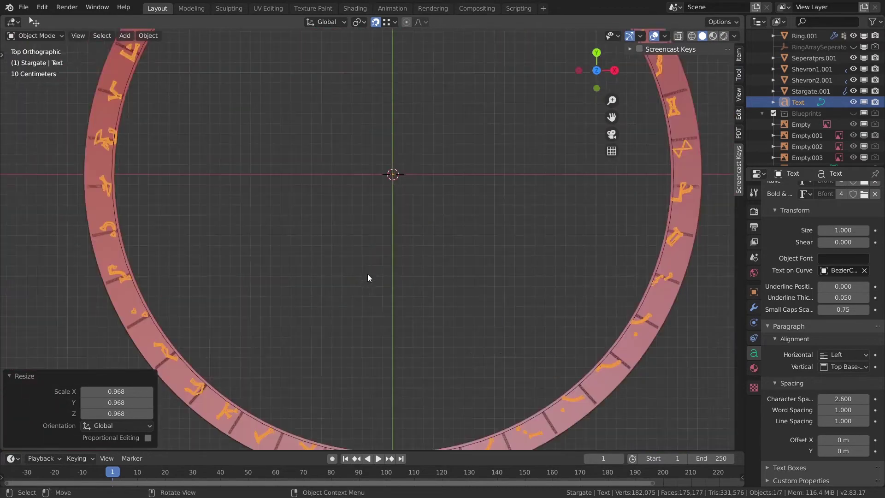
pyautogui.scroll(4, 368, 276)
pyautogui.click(395, 405)
pyautogui.press('s')
pyautogui.click(510, 434)
pyautogui.scroll(-2, 467, 381)
pyautogui.scroll(-6, 438, 247)
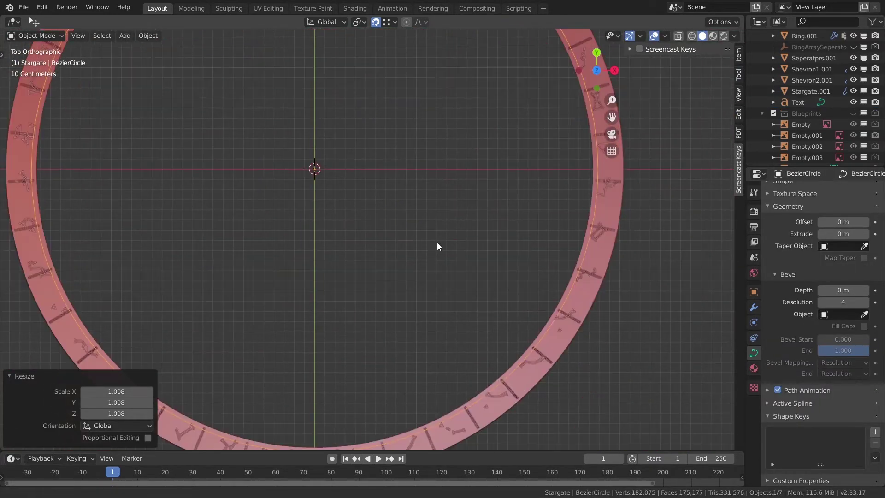
pyautogui.hotkey('ctrl', 'z')
pyautogui.hotkey('ctrl', 'z')
# - Convert the curved glyph text to a mesh
pyautogui.press('F3')
pyautogui.click(492, 291)
pyautogui.click(508, 300)
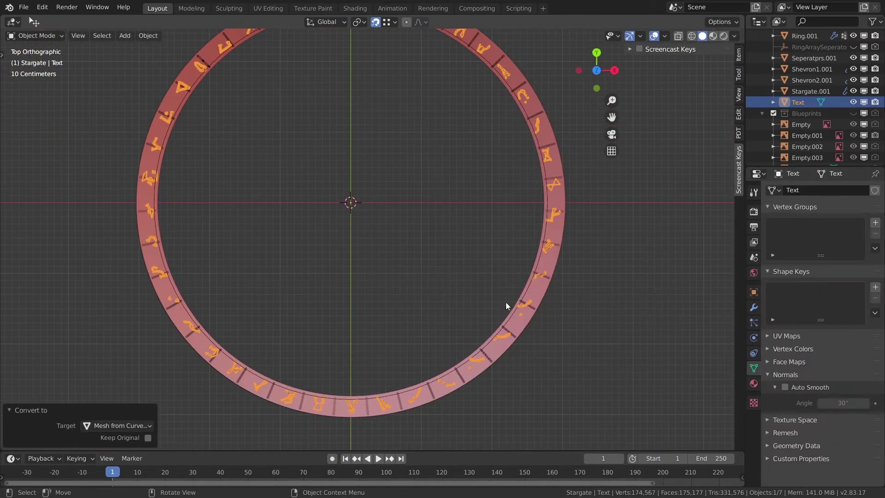
# - Rename the guide curve as GlyphCircle and the converted text object as Glyphs
pyautogui.scroll(4, 507, 300)
pyautogui.scroll(3, 811, 92)
pyautogui.click(810, 85)
pyautogui.scroll(-4, 751, 87)
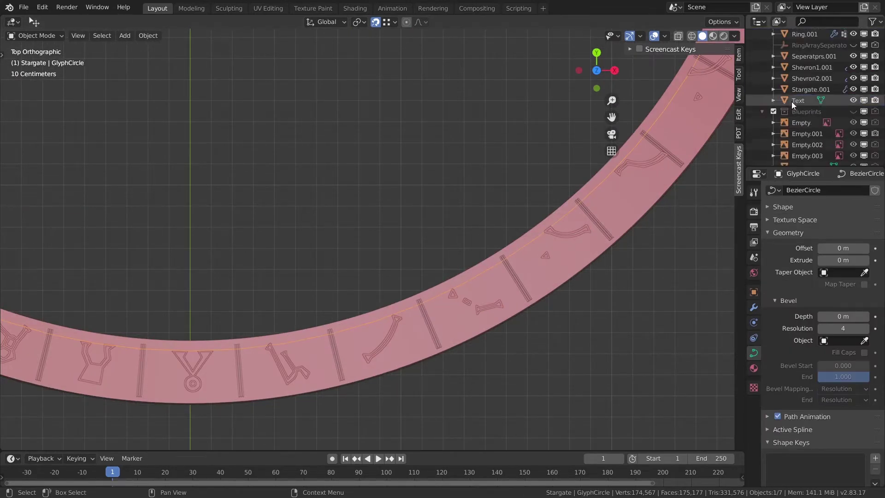
pyautogui.click(799, 82)
pyautogui.write('Glyphs')
pyautogui.press('Return')
# - Add a Decimate modifier to the glyph mesh
pyautogui.scroll(3, 503, 247)
pyautogui.moveTo(507, 258); pyautogui.dragTo(484, 247, button='middle')
pyautogui.scroll(3, 332, 313)
pyautogui.scroll(-4, 332, 313)
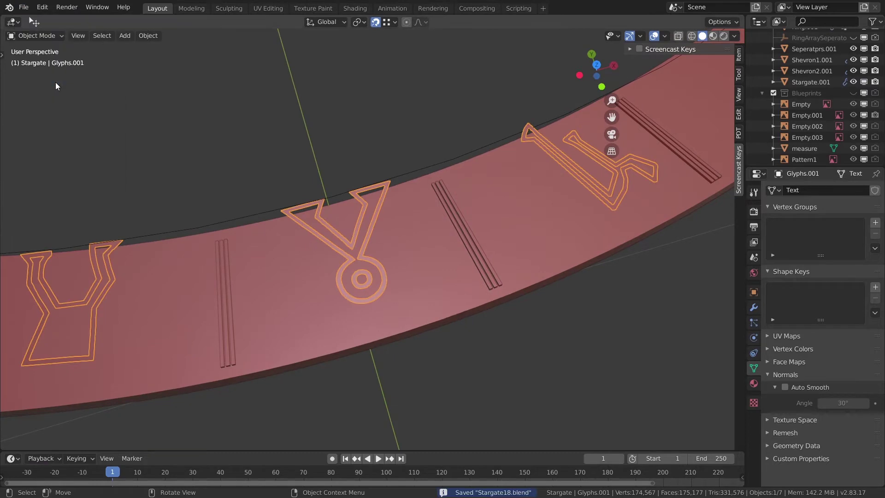
pyautogui.moveTo(415, 277); pyautogui.dragTo(350, 230, button='middle')
pyautogui.click(754, 307)
pyautogui.click(823, 189)
pyautogui.click(691, 262)
# - Lower the Decimate modifier's Collapse ratio to about 0.25 and return to Object Mode
pyautogui.scroll(3, 692, 263)
pyautogui.press('Tab')
pyautogui.moveTo(830, 249); pyautogui.dragTo(812, 249)
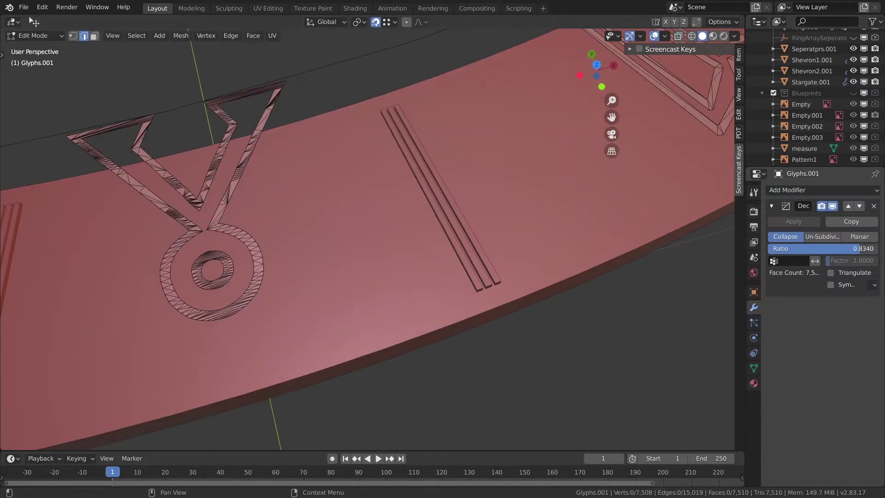
pyautogui.click(786, 236)
pyautogui.scroll(-3, 415, 240)
pyautogui.hotkey('ctrl', 'Tab')
pyautogui.click(573, 276)
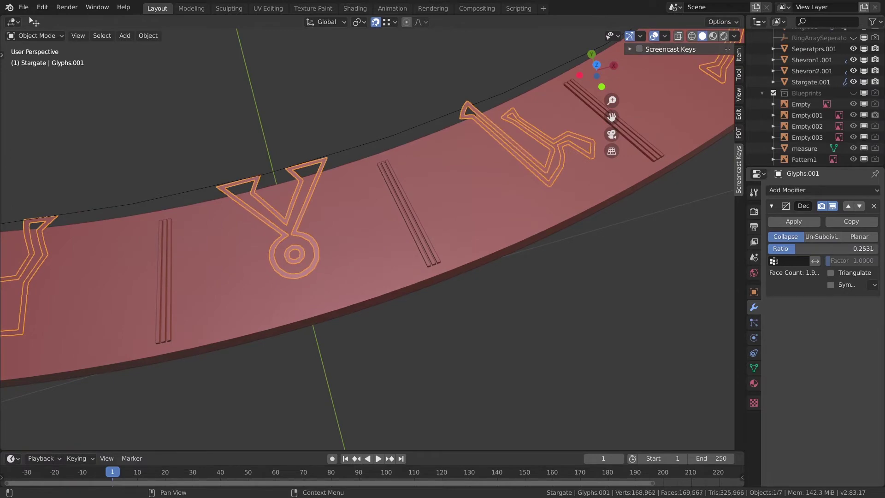
# - Check the glyph shapes in top view and set the Decimate ratio to 0.28
pyautogui.scroll(-5, 391, 223)
pyautogui.press('KP_7')
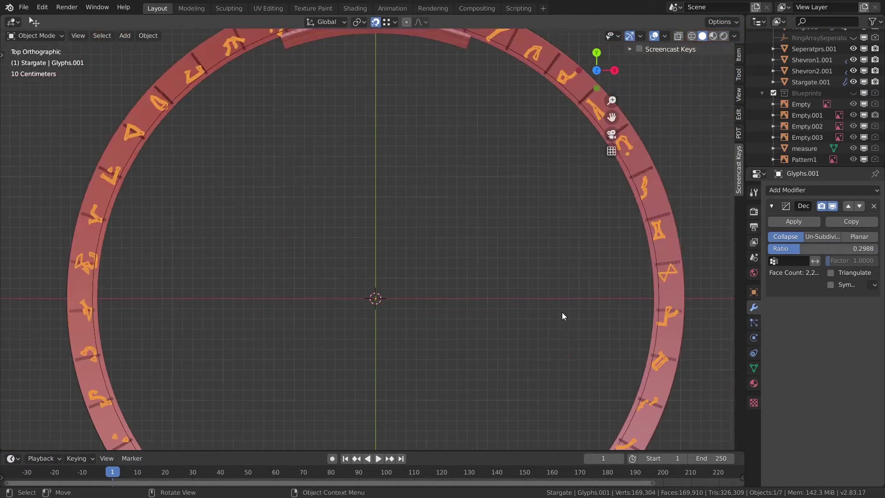
pyautogui.scroll(5, 248, 123)
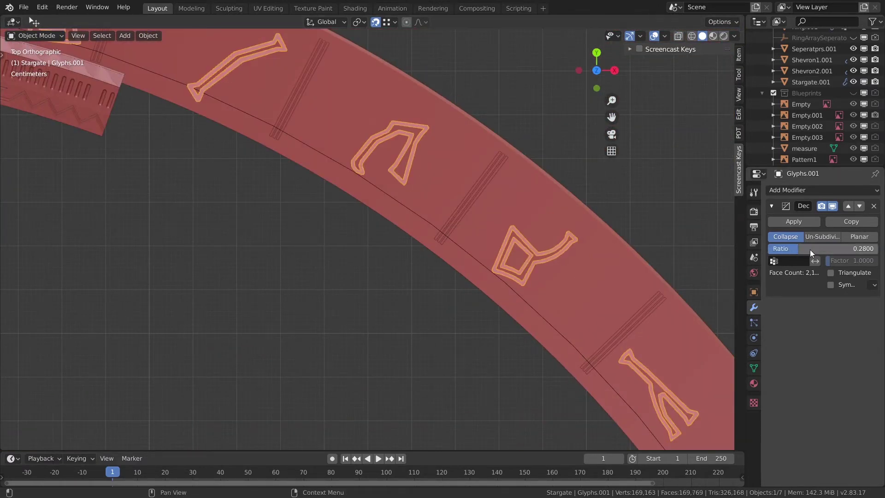
pyautogui.scroll(-4, 271, 376)
# - Enable Triangulate and Symmetry on the Decimate modifier and check the glyph mesh's topology in Edit Mode
pyautogui.moveTo(270, 375); pyautogui.dragTo(470, 234, button='middle')
pyautogui.hotkey('ctrl', 'Tab')
pyautogui.click(559, 233)
pyautogui.scroll(6, 484, 323)
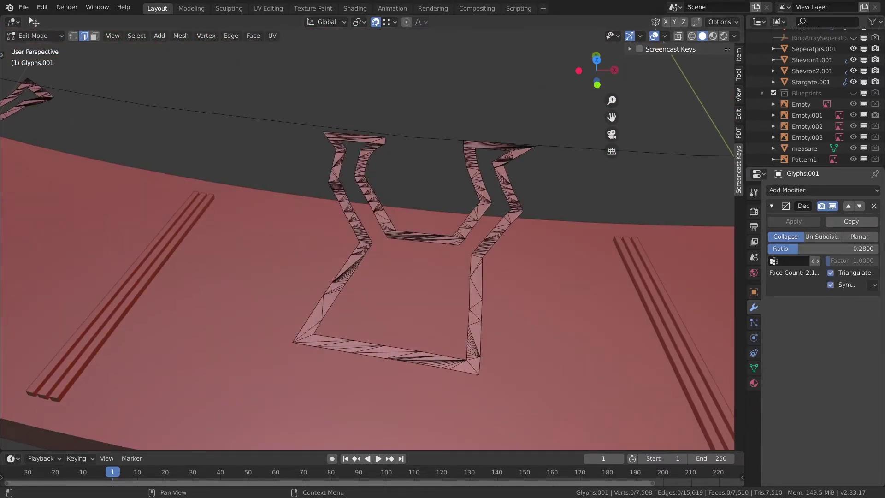
pyautogui.moveTo(745, 286); pyautogui.dragTo(710, 286)
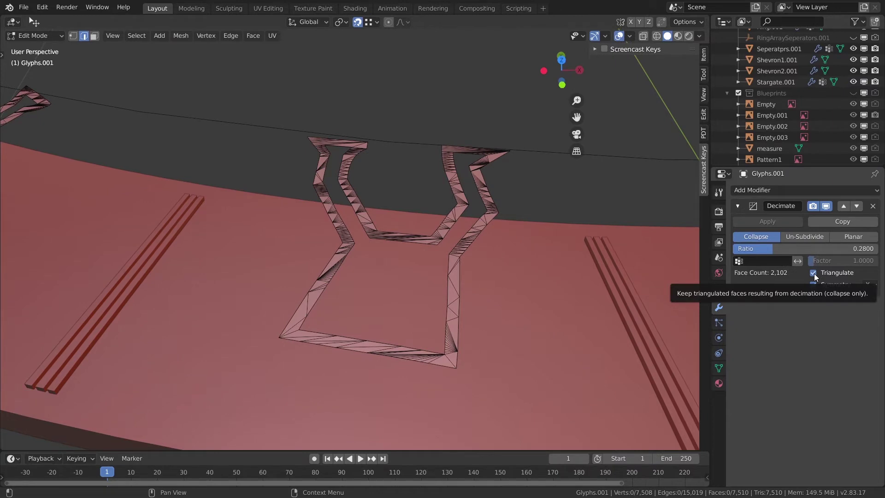
pyautogui.press('Tab')
# - Try the Decimate modifier's Un-Subdivide mode with 11 iterations and its Planar mode, then undo these changes
pyautogui.moveTo(755, 248); pyautogui.dragTo(756, 246)
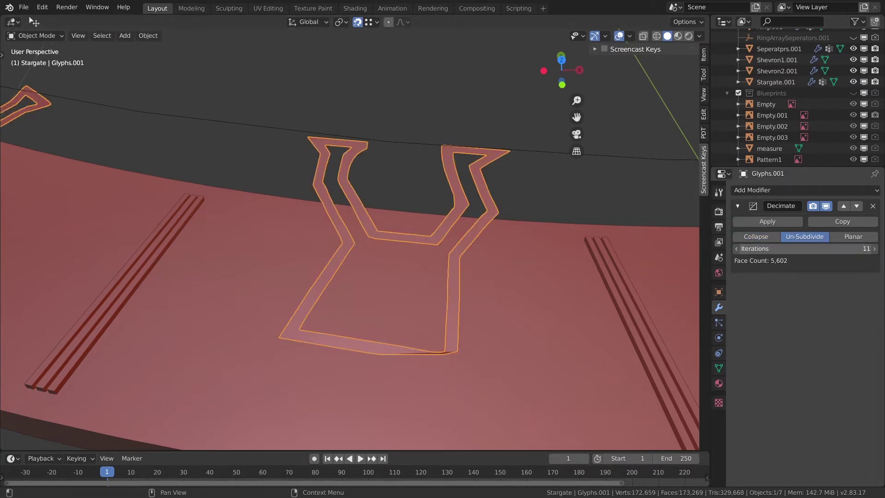
pyautogui.click(860, 236)
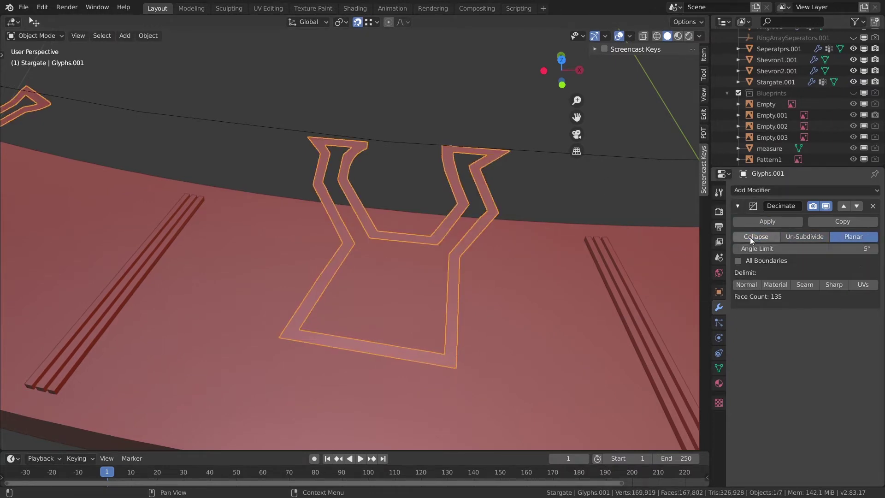
pyautogui.hotkey('ctrl', 'z')
pyautogui.hotkey('ctrl', 'z')
pyautogui.scroll(-4, 317, 279)
pyautogui.hotkey('ctrl', 'z')
pyautogui.hotkey('ctrl', 'z')
# - Apply the Decimate modifier, turn off snapping and slide a vertex on the glyph's small middle circle by a factor of about 0.104
pyautogui.moveTo(316, 279); pyautogui.dragTo(391, 320, button='middle')
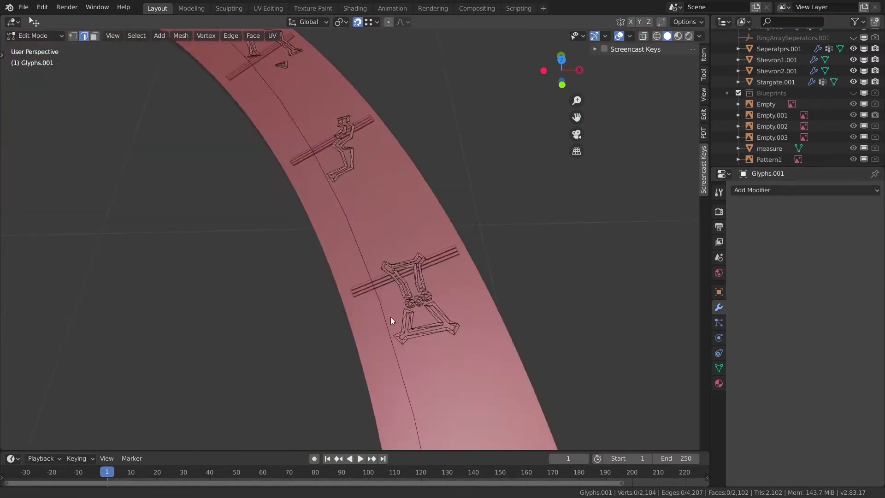
pyautogui.scroll(5, 391, 320)
pyautogui.hotkey('shift', 'tab')
pyautogui.press('g')
pyautogui.press('g')
pyautogui.click(406, 355)
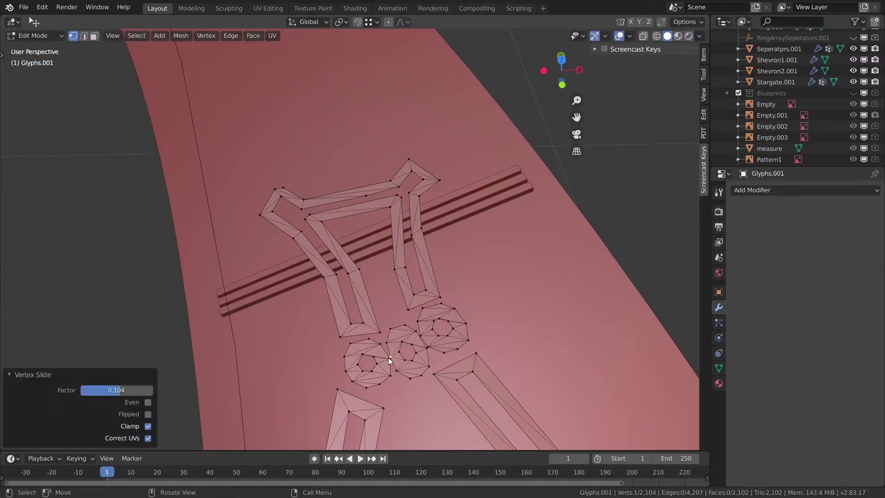
pyautogui.keyDown('shift'); pyautogui.click(436, 344); pyautogui.keyUp('shift')
# - Extrude the glyph faces to give the symbols thickness and return to Object Mode
pyautogui.scroll(-6, 435, 344)
pyautogui.moveTo(318, 365); pyautogui.dragTo(439, 178, button='middle')
pyautogui.scroll(4, 460, 233)
pyautogui.click(499, 236)
pyautogui.press('Tab')
# - Shade the glyph mesh smooth and enable Auto Smooth at 30°
pyautogui.scroll(4, 439, 178)
pyautogui.click(148, 35)
pyautogui.click(719, 368)
pyautogui.click(750, 387)
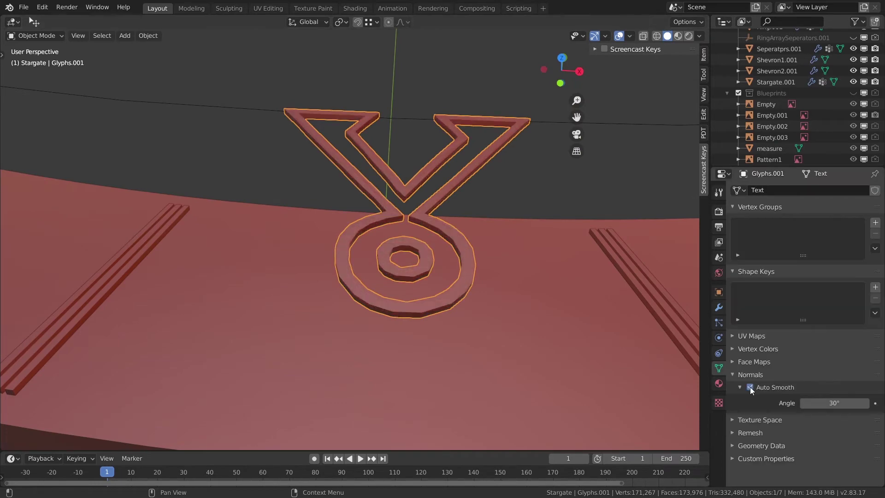
# - Examine the extruded glyphs up close and their placement between the separators around the ring
pyautogui.moveTo(507, 207); pyautogui.dragTo(542, 241, button='middle')
pyautogui.scroll(-4, 369, 332)
pyautogui.scroll(4, 449, 310)
pyautogui.scroll(-2, 411, 262)
pyautogui.moveTo(411, 263); pyautogui.dragTo(475, 267, button='middle')
pyautogui.scroll(2, 435, 266)
pyautogui.scroll(-4, 375, 266)
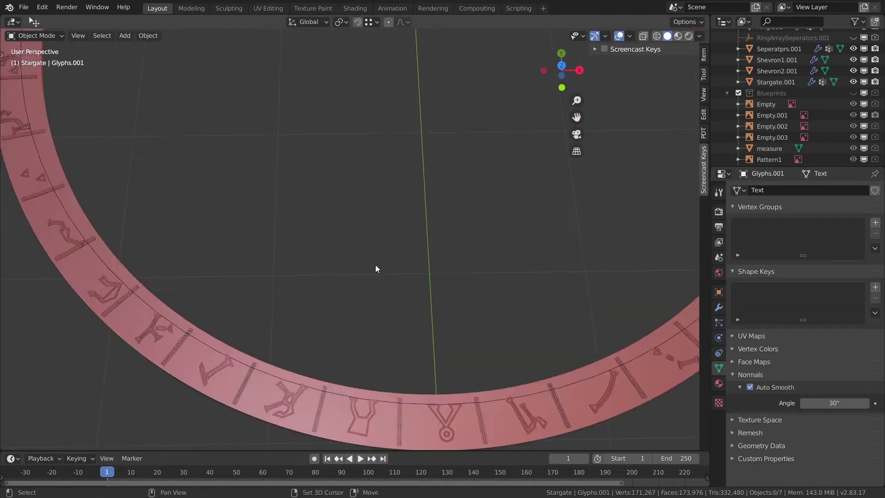
pyautogui.press('KP_7')
pyautogui.scroll(3, 450, 386)
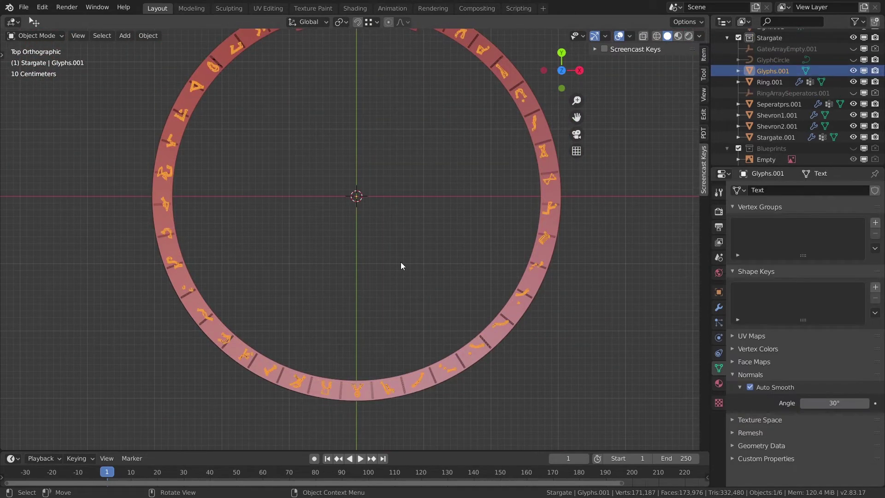
# - Separate the glyph mesh into individual glyph objects
pyautogui.click(24, 7)
pyautogui.press('Tab')
pyautogui.press('p')
pyautogui.click(415, 273)
# - Try rotating the separated glyph on the Y axis around the ring about the global Z axis
pyautogui.keyDown('shift'); pyautogui.moveTo(423, 367); pyautogui.dragTo(364, 234, button='middle'); pyautogui.keyUp('shift')
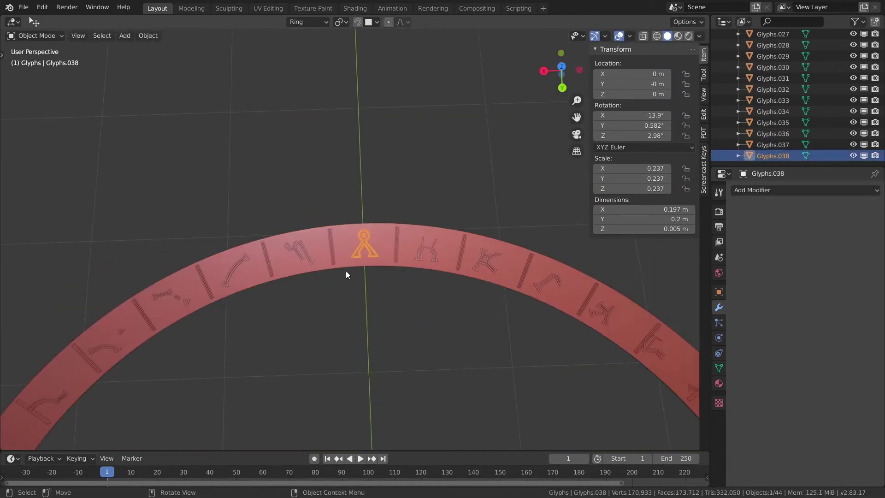
pyautogui.press('r')
pyautogui.press('z')
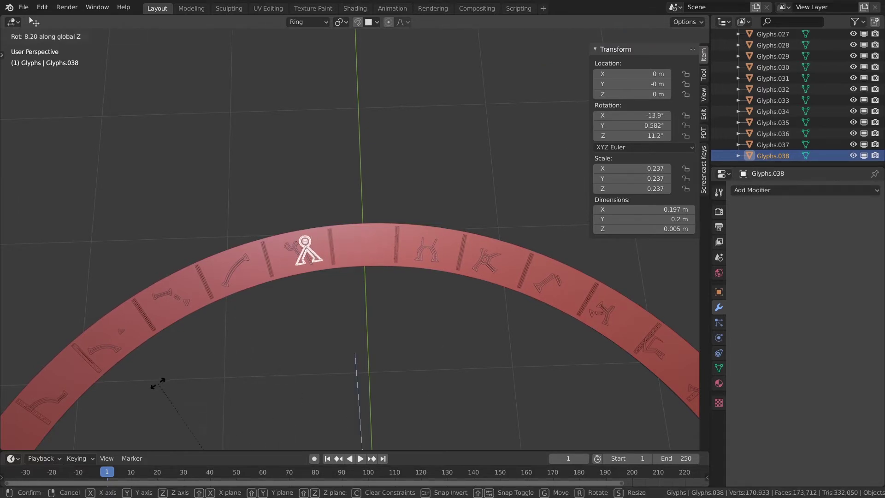
pyautogui.click(339, 389)
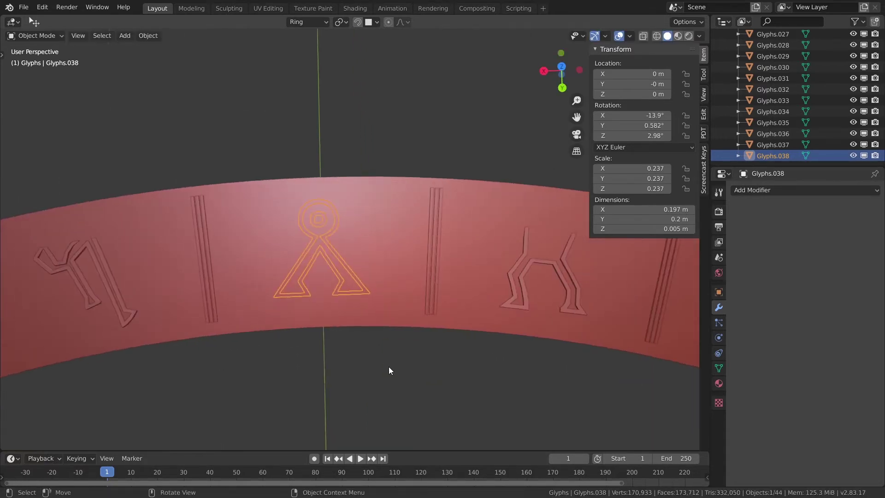
# - Apply the selected glyph's rotation to clear its tilted rotation values
pyautogui.hotkey('ctrl', 'a')
pyautogui.click(383, 351)
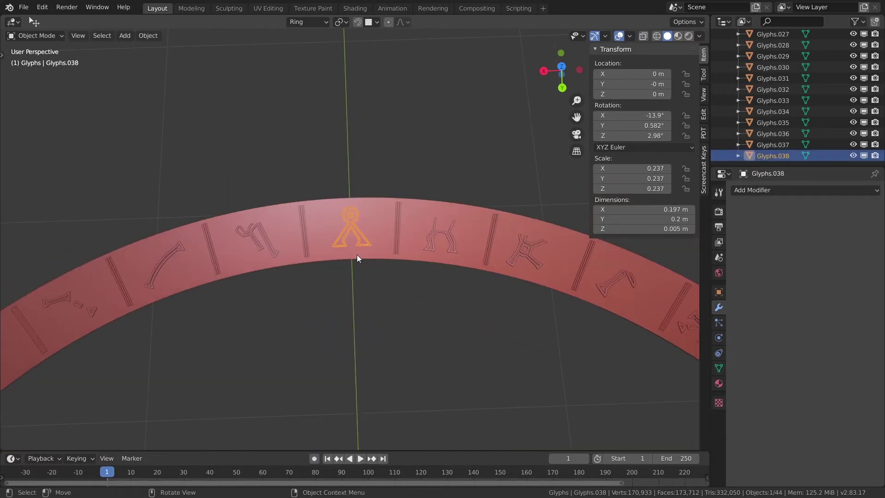
pyautogui.hotkey('ctrl', 'a')
pyautogui.click(400, 241)
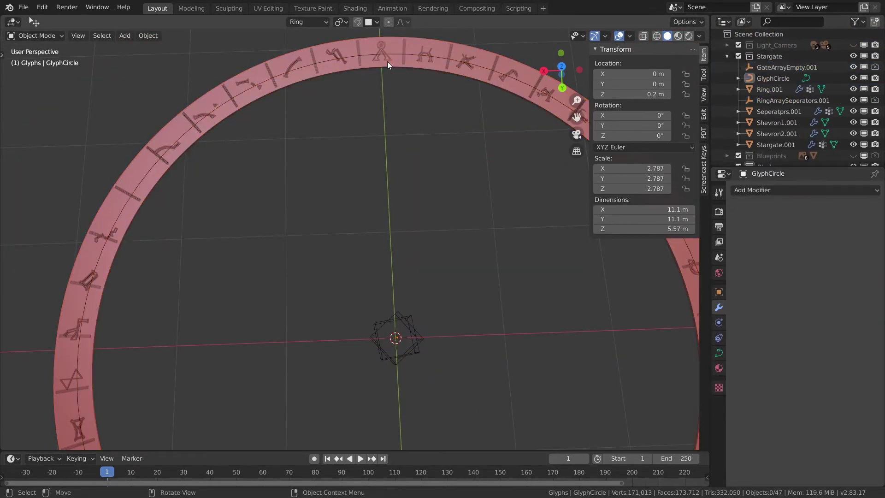
# - Set the transform orientation to Global and rotate the top glyph about 9.2° around the Z axis into the neighbouring slot
pyautogui.press('r')
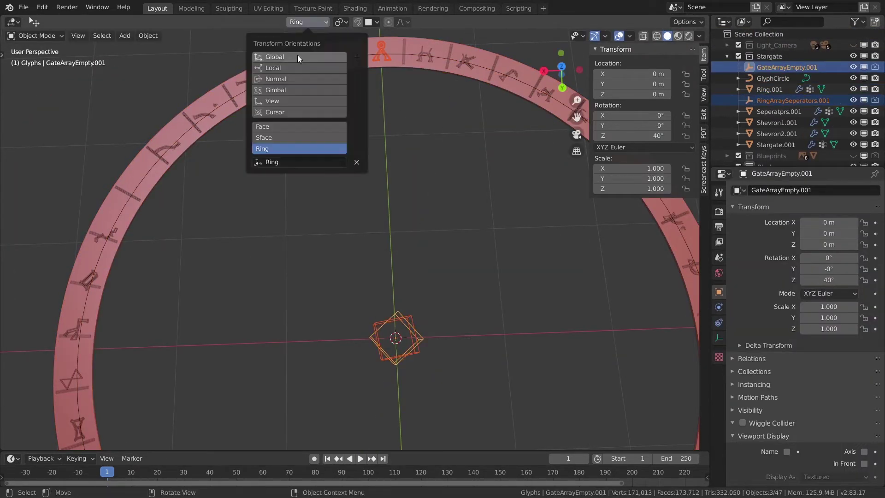
pyautogui.click(302, 59)
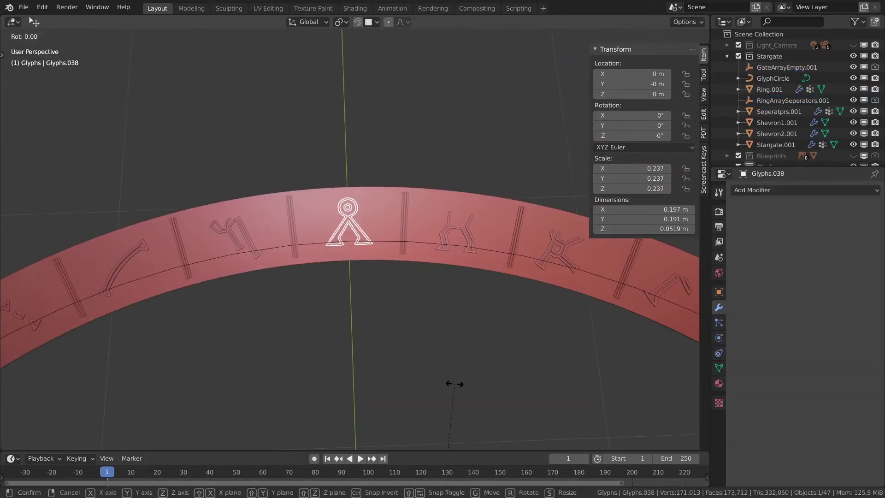
pyautogui.press('z')
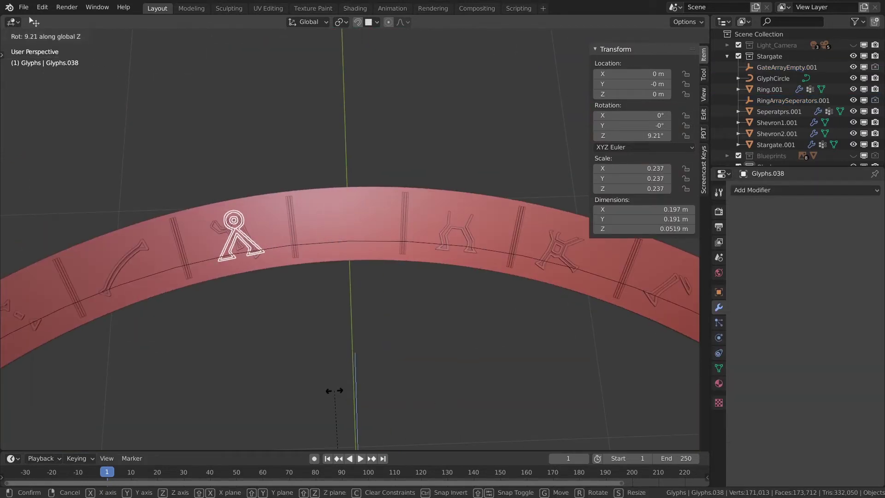
pyautogui.click(334, 391)
# - Set the origin of the next glyph to its geometry and set its X location to 0 m
pyautogui.click(454, 235)
pyautogui.click(148, 35)
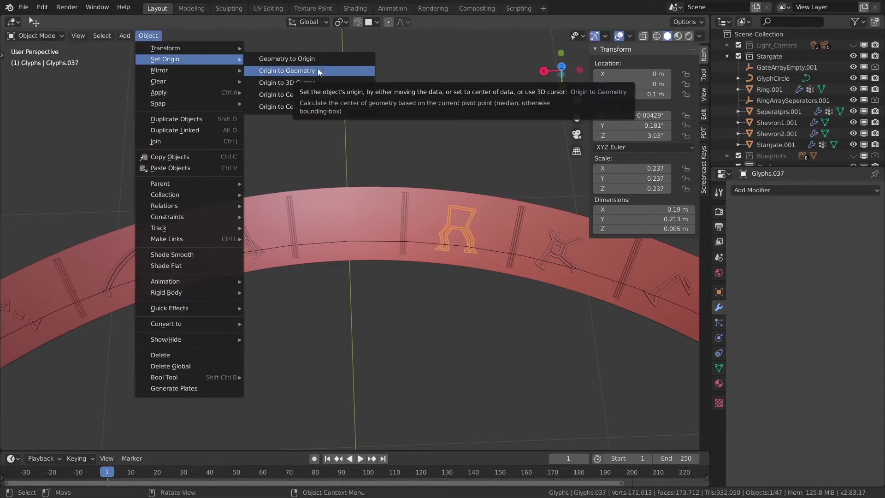
pyautogui.click(300, 72)
pyautogui.click(644, 74)
pyautogui.write('0')
pyautogui.press('Return')
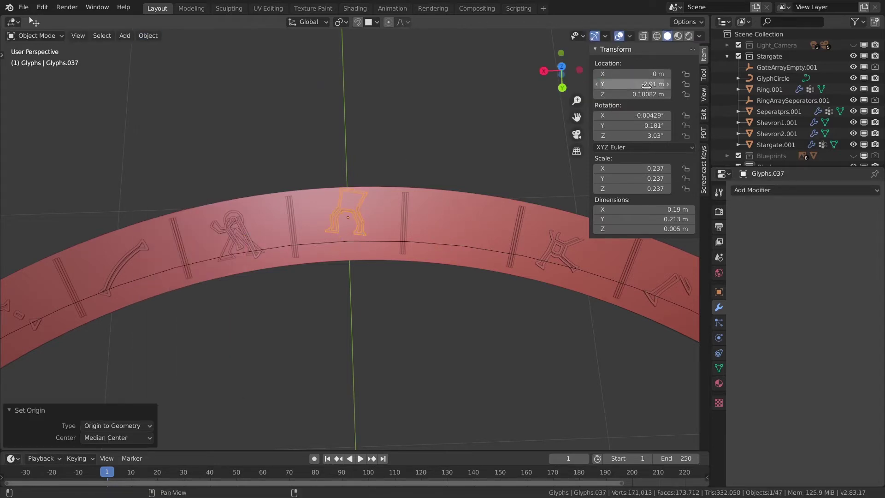
# - Move the glyph along Y to about -2.86 m and tilt it about the X axis to -13.9°
pyautogui.scroll(2, 382, 257)
pyautogui.press('g')
pyautogui.press('y')
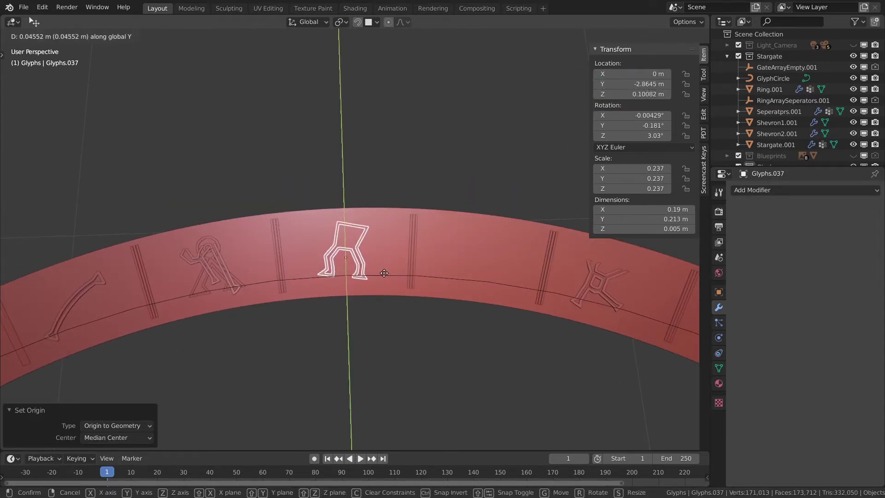
pyautogui.click(384, 273)
pyautogui.moveTo(338, 296); pyautogui.dragTo(490, 270, button='middle')
pyautogui.write('rx-13')
pyautogui.press('Return')
# - Lower the tilted glyph along the global Z axis to about 0.083 m so it sits on the ring surface
pyautogui.moveTo(492, 279); pyautogui.dragTo(454, 304, button='middle')
pyautogui.press('g')
pyautogui.press('z')
pyautogui.click(439, 322)
pyautogui.press('Escape')
pyautogui.moveTo(530, 207); pyautogui.dragTo(499, 227, button='middle')
pyautogui.click(610, 94)
pyautogui.write('0.0095')
pyautogui.press('Return')
pyautogui.moveTo(479, 295); pyautogui.dragTo(454, 316, button='middle')
pyautogui.press('g')
pyautogui.press('z')
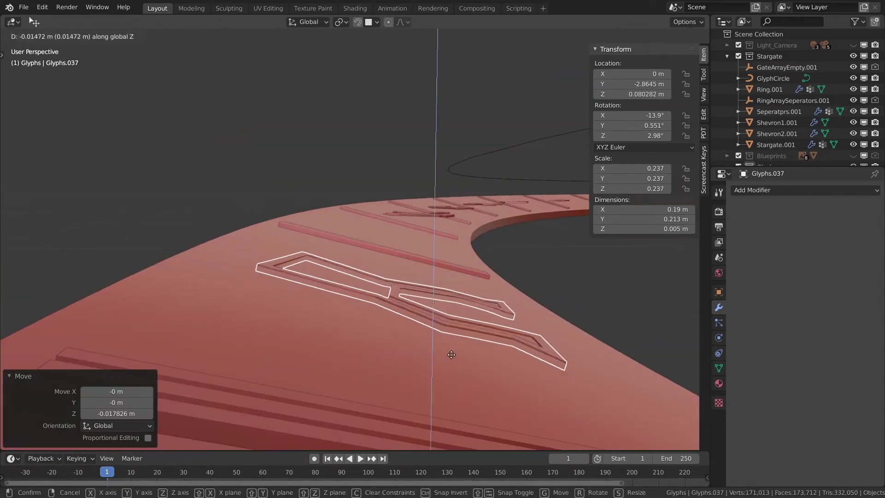
pyautogui.click(456, 323)
# - Try rotating the glyph about the global Z axis around its own origin
pyautogui.moveTo(456, 323); pyautogui.dragTo(342, 215, button='middle')
pyautogui.click(427, 256)
pyautogui.click(342, 215)
pyautogui.press('r')
pyautogui.press('z')
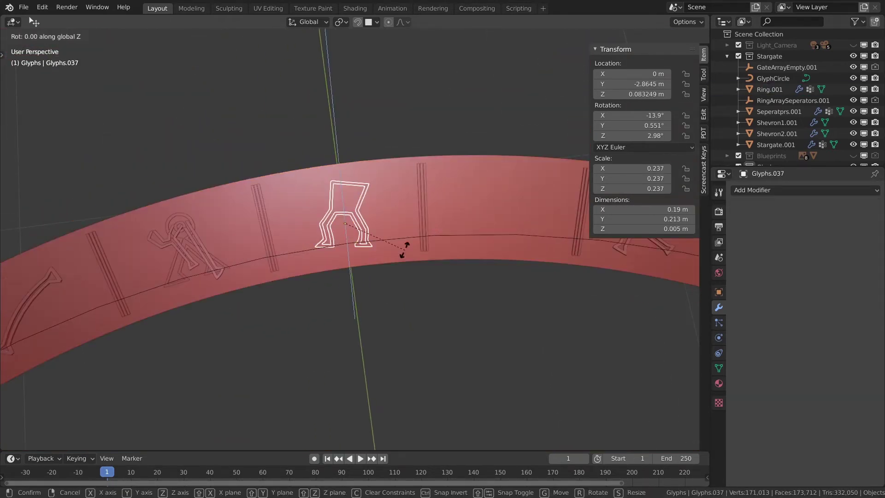
pyautogui.click(364, 294)
pyautogui.moveTo(364, 294); pyautogui.dragTo(394, 316, button='middle')
pyautogui.hotkey('ctrl', 'z')
pyautogui.hotkey('ctrl', 'z')
pyautogui.hotkey('ctrl', 'z')
# - Set the adjusted glyph's origin to the 3D cursor at the centre of the ring
pyautogui.scroll(2, 362, 257)
pyautogui.click(361, 257)
pyautogui.click(148, 36)
pyautogui.click(300, 91)
pyautogui.scroll(-3, 229, 263)
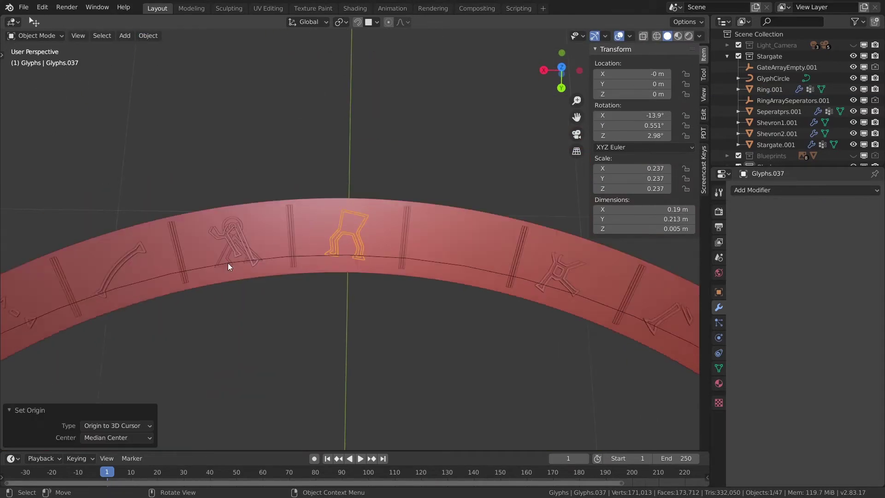
# - Rotate the two finished glyphs together 9.23° around the global Z axis to free the top slot
pyautogui.keyDown('shift'); pyautogui.click(229, 263); pyautogui.keyUp('shift')
pyautogui.keyDown('alt'); pyautogui.click(305, 259); pyautogui.keyUp('alt')
pyautogui.click(311, 257)
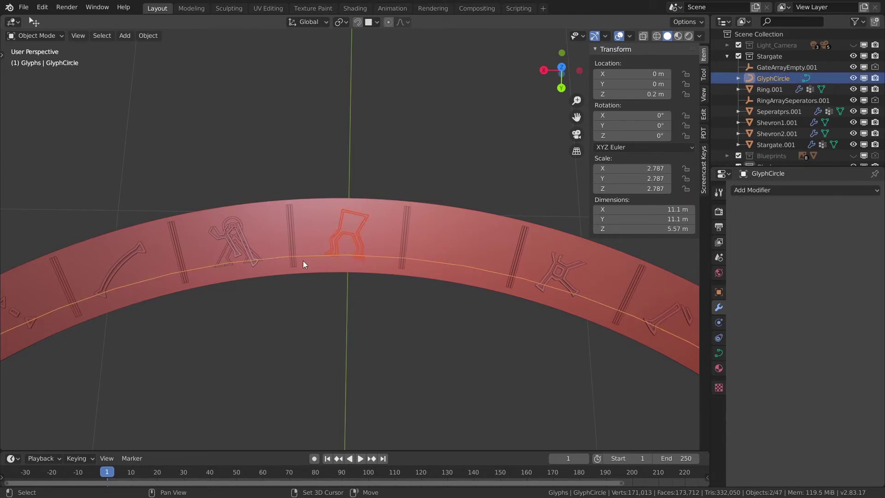
pyautogui.hotkey('ctrl', 'z')
pyautogui.write('rz9.23')
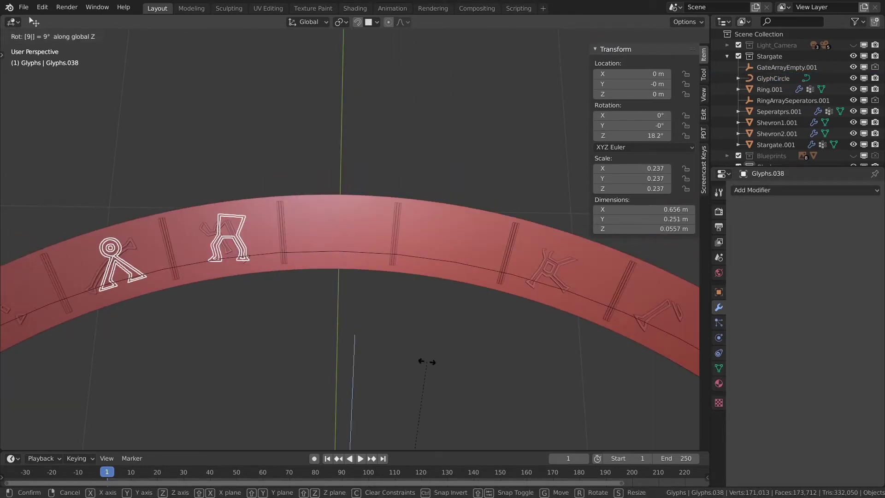
pyautogui.press('Return')
# - Select all the remaining unadjusted glyphs, Glyphs.000 to Glyphs.036, and rotate them 17.4° around the global Z axis
pyautogui.click(532, 287)
pyautogui.scroll(-2, 533, 288)
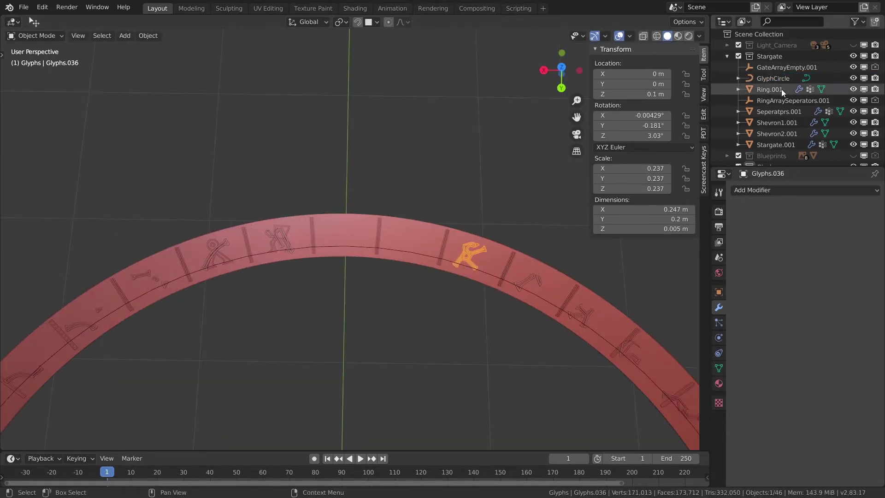
pyautogui.click(779, 89)
pyautogui.scroll(-5, 779, 92)
pyautogui.click(779, 87)
pyautogui.scroll(-15, 779, 94)
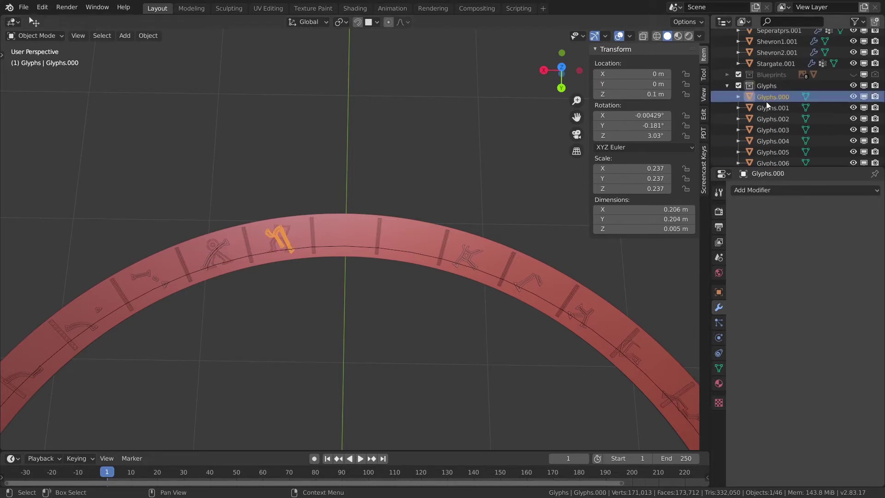
pyautogui.keyDown('shift'); pyautogui.click(772, 144); pyautogui.keyUp('shift')
pyautogui.press('r')
pyautogui.press('z')
pyautogui.click(339, 310)
pyautogui.scroll(4, 372, 287)
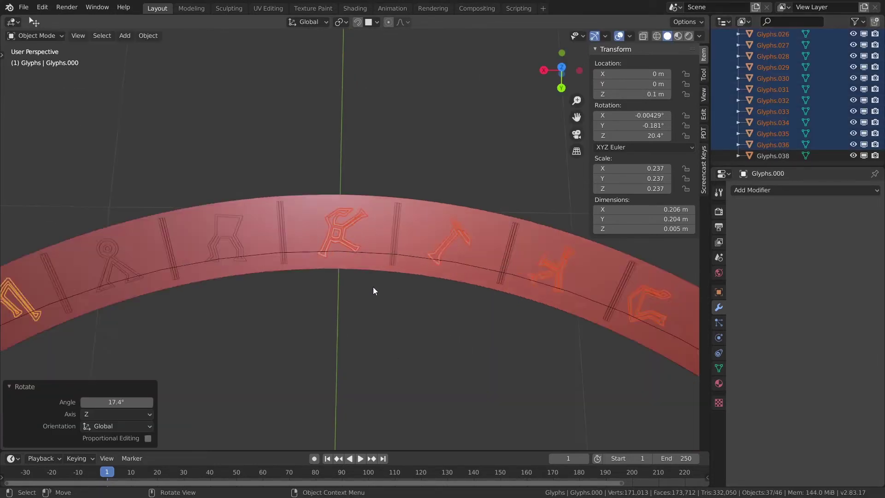
# - Set the origin of the glyph now in the top slot to its geometry and set its X location to 0 m
pyautogui.click(330, 226)
pyautogui.click(148, 36)
pyautogui.click(282, 70)
pyautogui.moveTo(520, 249); pyautogui.dragTo(461, 230, button='middle')
pyautogui.doubleClick(632, 74)
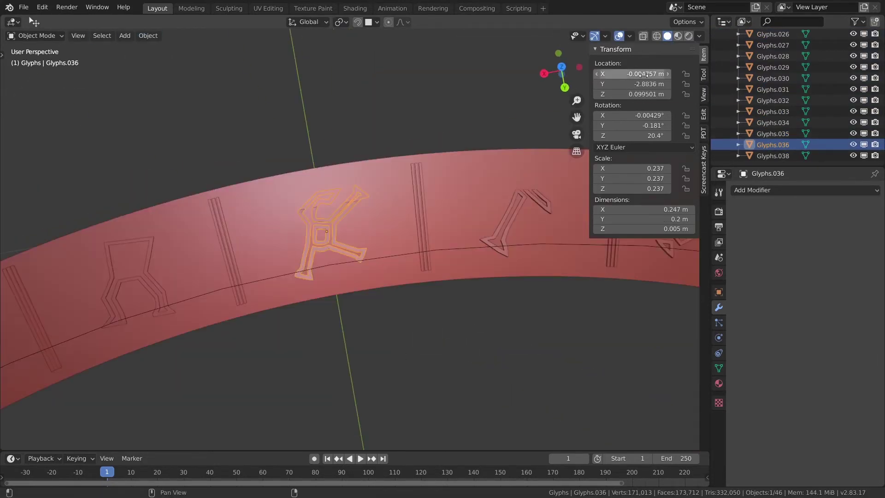
pyautogui.write('0')
pyautogui.press('Return')
# - Set the X rotation of the top-slot glyph to 13.9°
pyautogui.scroll(3, 336, 242)
pyautogui.moveTo(380, 230); pyautogui.dragTo(485, 175, button='middle')
pyautogui.doubleClick(632, 115)
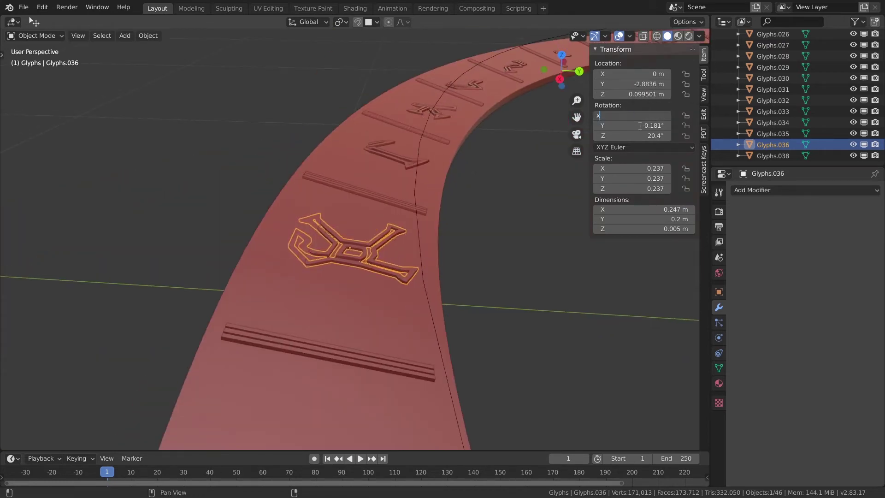
pyautogui.write('13.9')
pyautogui.press('Return')
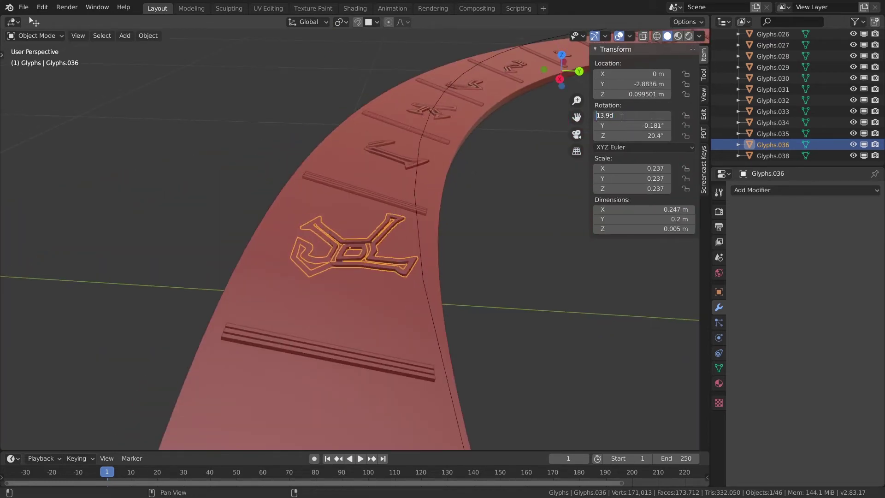
# - Rotate the top-slot glyph 13.9° about its local X axis
pyautogui.scroll(4, 451, 303)
pyautogui.press('g')
pyautogui.moveTo(451, 302); pyautogui.dragTo(406, 237, button='middle')
pyautogui.press('r')
pyautogui.press('x')
pyautogui.press('x')
pyautogui.write('13.9')
pyautogui.press('Return')
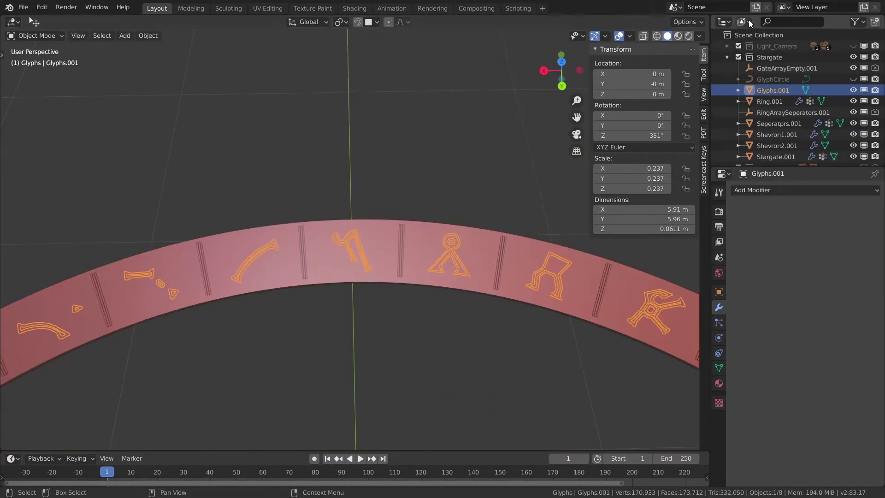
# - Show the Stargate body's Array modifier in the viewport so the outer gate forms a full ring around the glyphs
pyautogui.click(724, 21)
pyautogui.scroll(1, 399, 286)
pyautogui.scroll(-5, 399, 285)
pyautogui.click(421, 215)
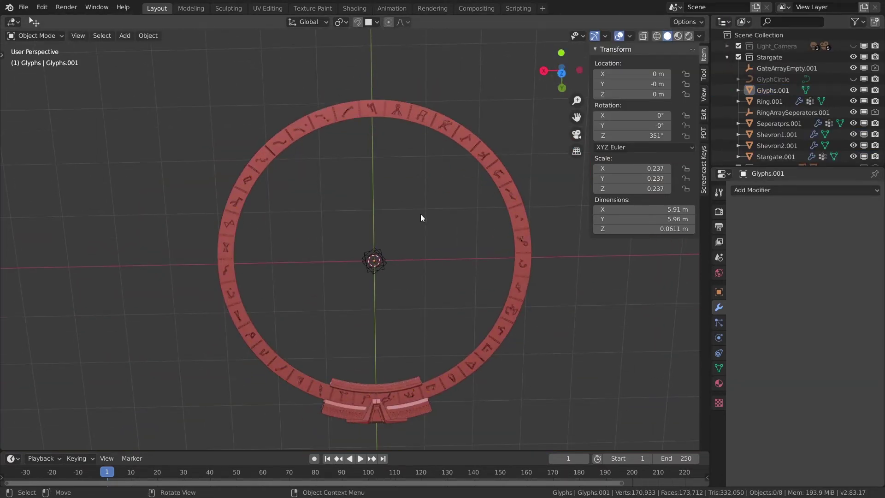
pyautogui.moveTo(420, 216); pyautogui.dragTo(431, 192, button='middle')
pyautogui.scroll(1, 434, 199)
pyautogui.moveTo(303, 244); pyautogui.dragTo(399, 110, button='middle')
pyautogui.click(399, 110)
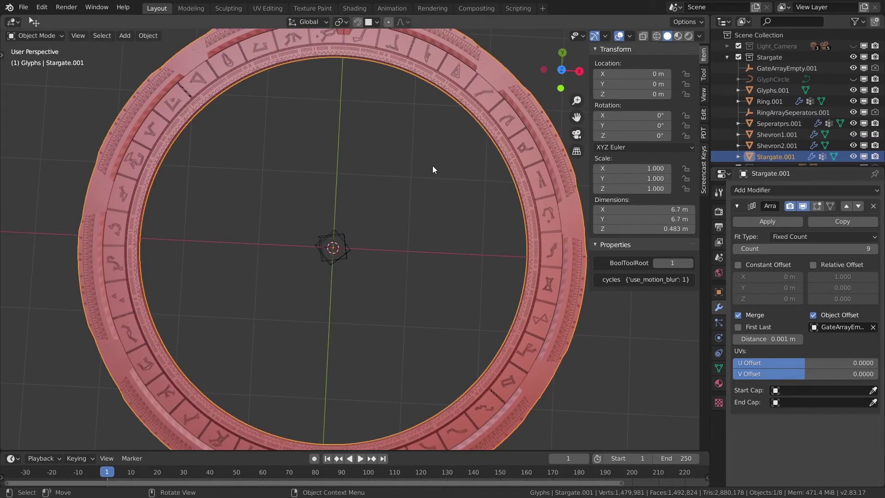
# - Show the Array modifiers of both chevron parts, Shevron1.001 and Shevron2.001, in the viewport and deselect everything
pyautogui.scroll(-3, 436, 168)
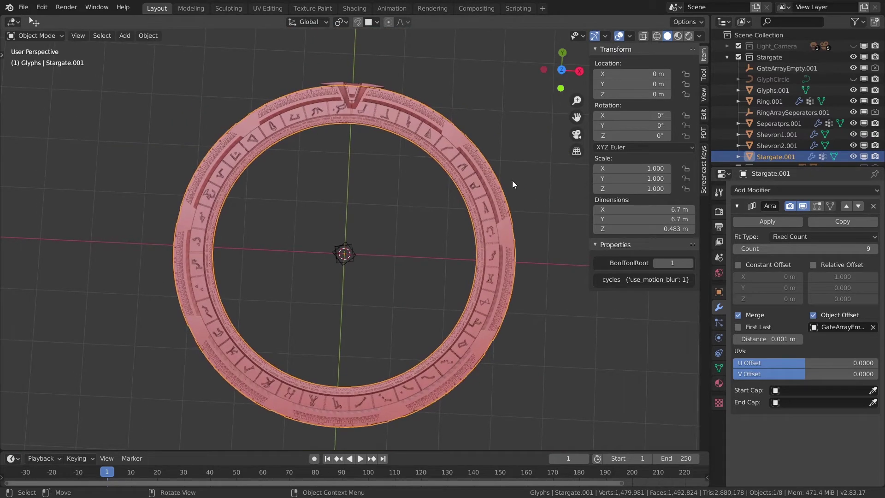
pyautogui.scroll(3, 371, 112)
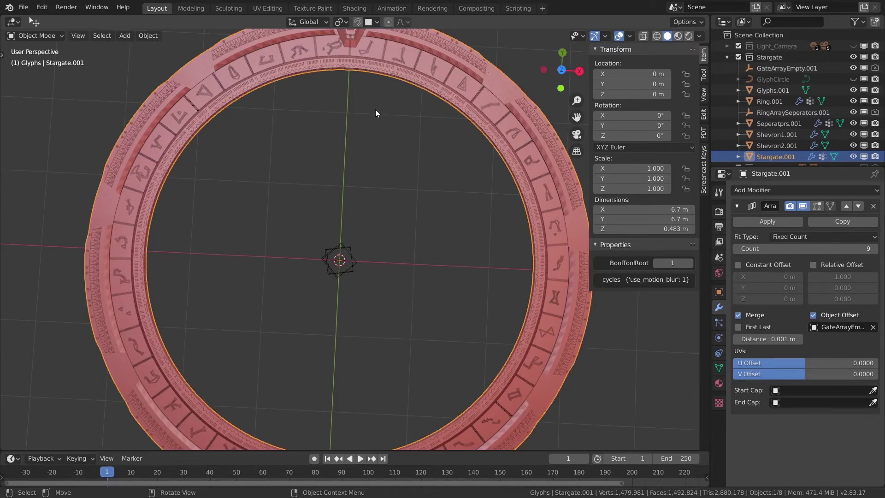
pyautogui.moveTo(350, 138); pyautogui.dragTo(332, 121, button='middle')
pyautogui.click(339, 86)
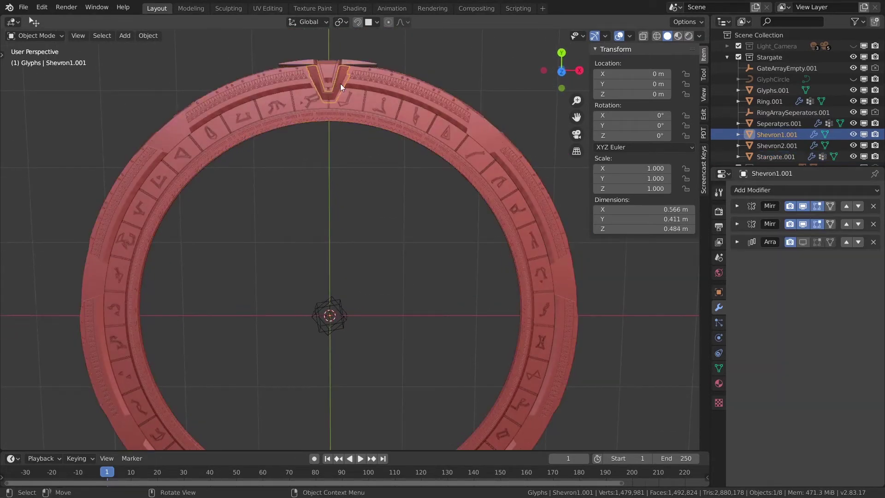
pyautogui.click(803, 242)
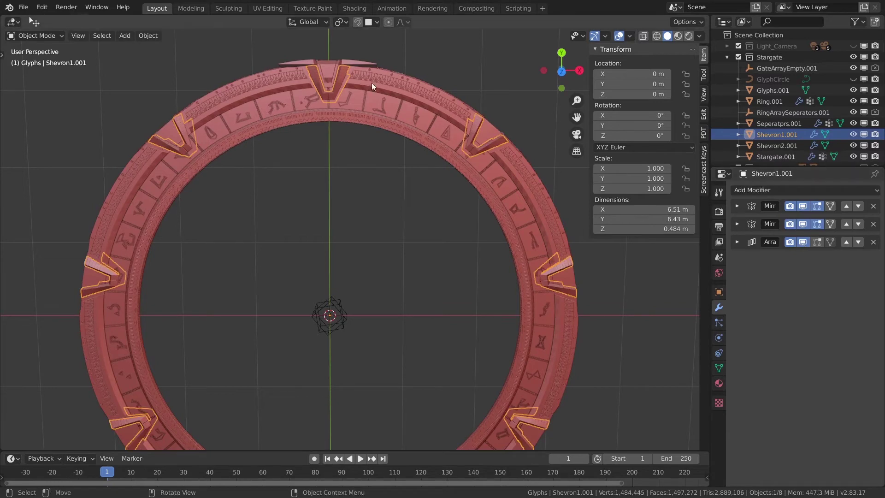
pyautogui.click(353, 63)
pyautogui.click(803, 242)
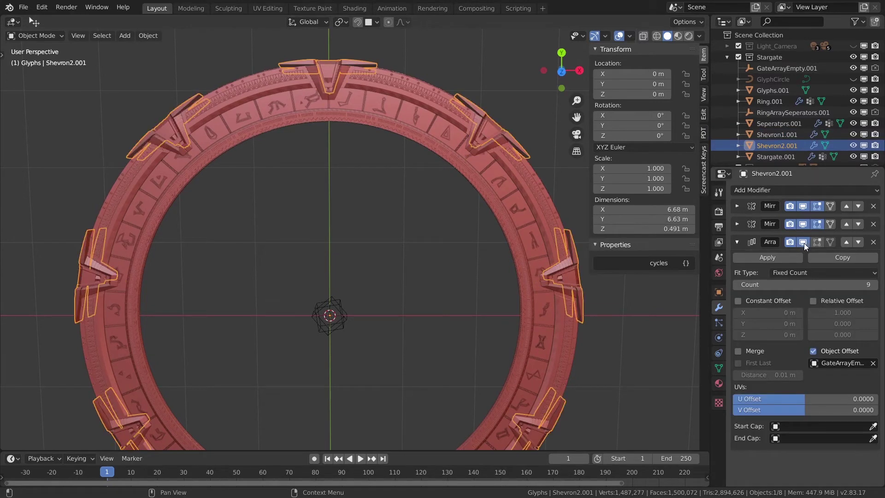
pyautogui.click(333, 77)
pyautogui.click(357, 186)
# - Hide the transform sidebar, frame the completed gate, and save the project file
pyautogui.scroll(-4, 410, 258)
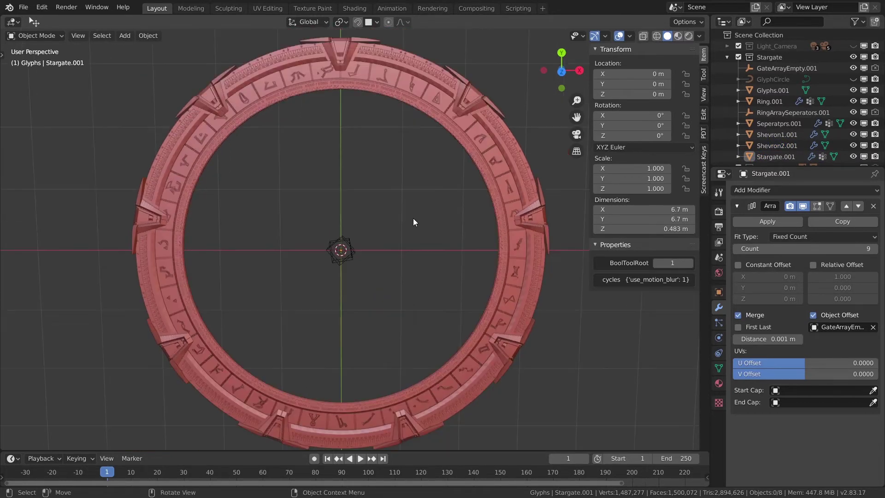
pyautogui.scroll(2, 404, 216)
pyautogui.press('n')
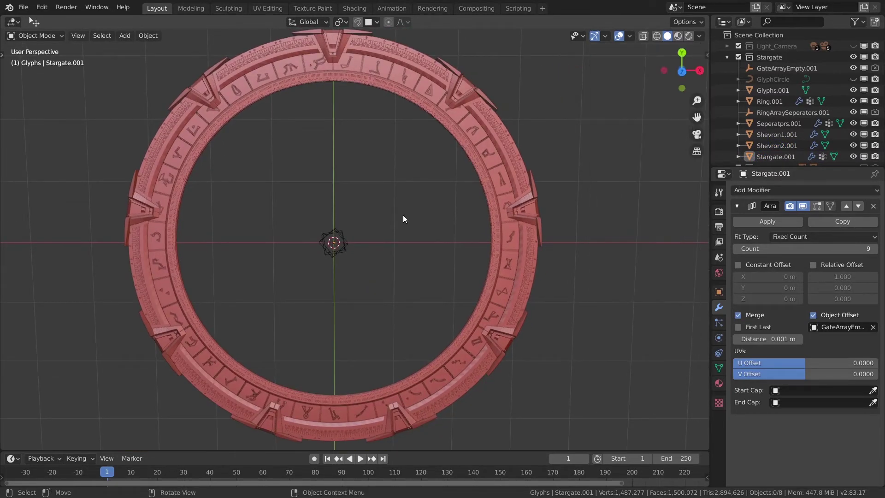
pyautogui.keyDown('shift'); pyautogui.moveTo(389, 224); pyautogui.dragTo(404, 232, button='middle'); pyautogui.keyUp('shift')
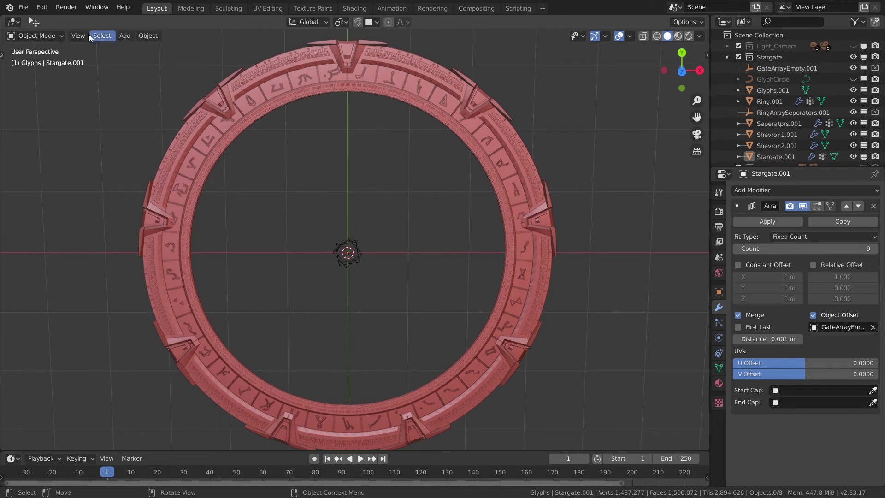
pyautogui.click(23, 7)
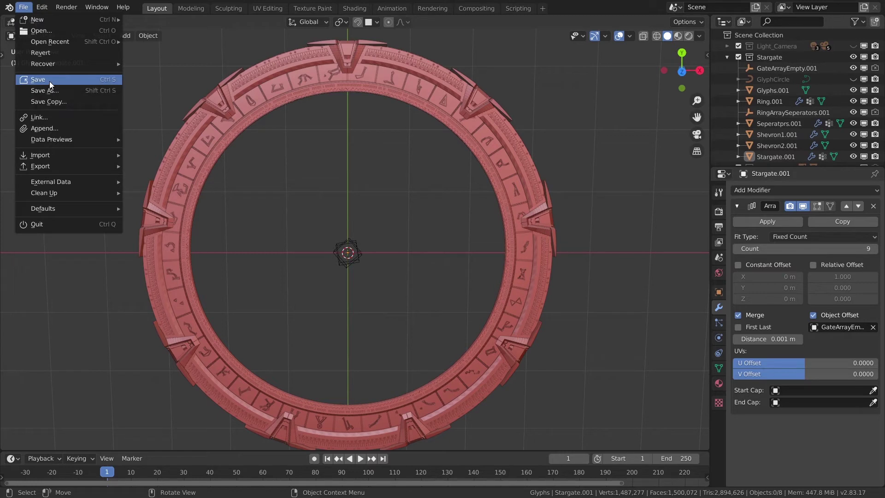
pyautogui.click(49, 81)
pyautogui.click(23, 7)
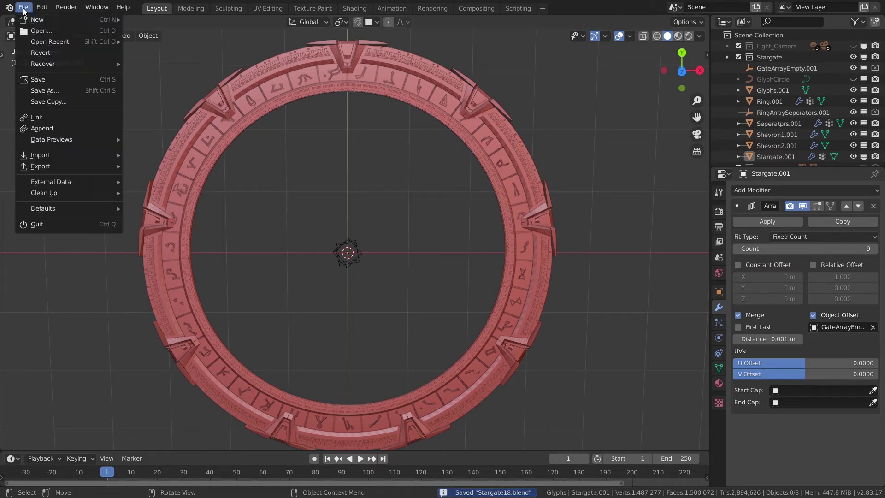
pyautogui.press('Escape')
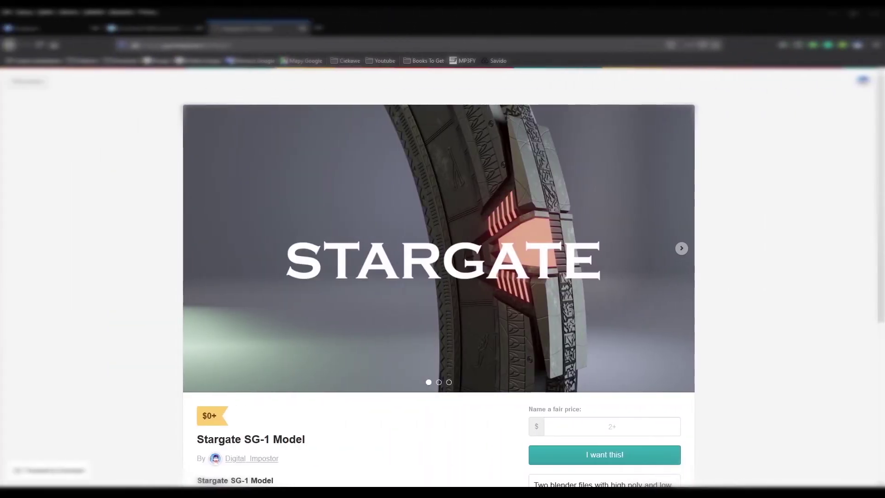
# - Switch to the browser and read through the Stargate SG-1 Model download page
pyautogui.scroll(-2, 442, 277)
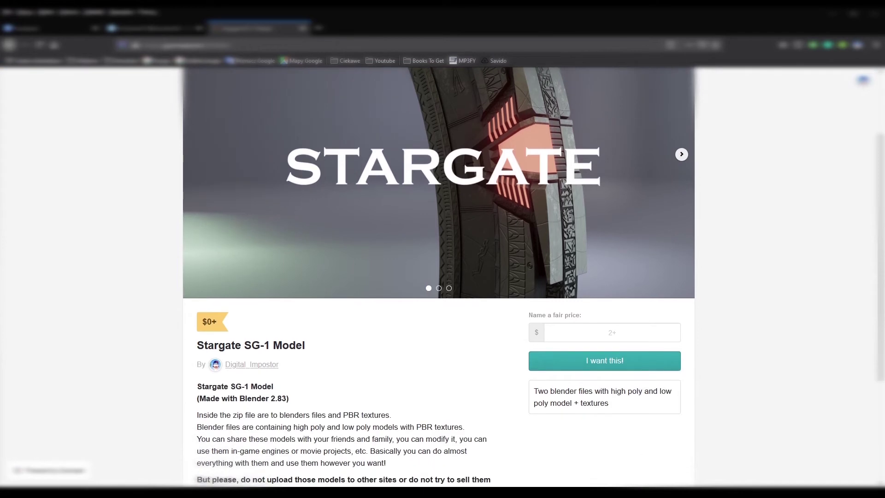
pyautogui.scroll(-1, 442, 276)
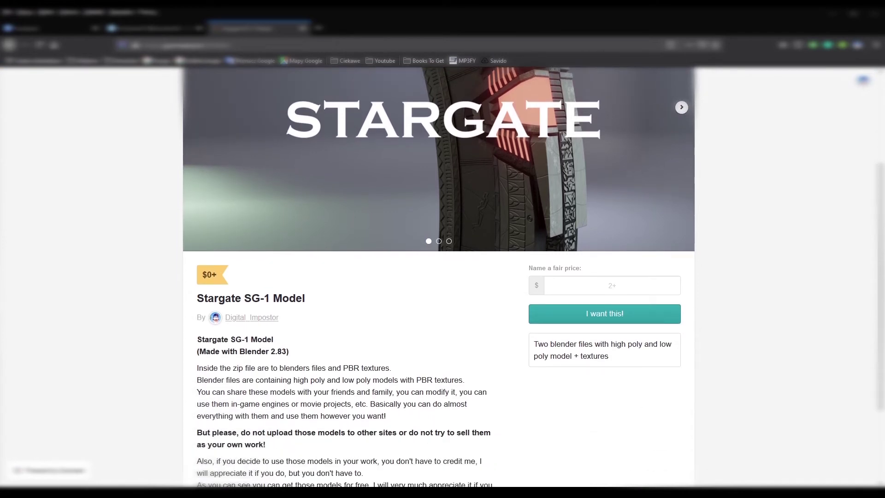
pyautogui.scroll(-2, 441, 277)
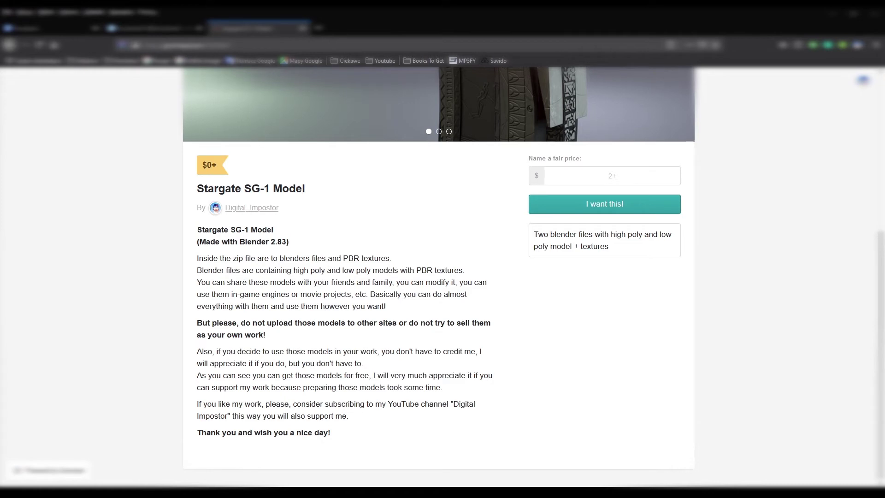
pyautogui.scroll(3, 439, 276)
pyautogui.scroll(2, 439, 277)
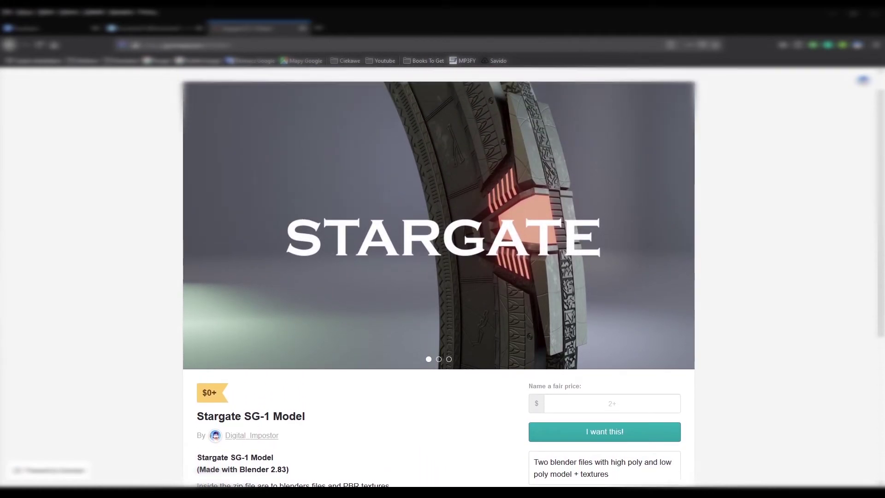